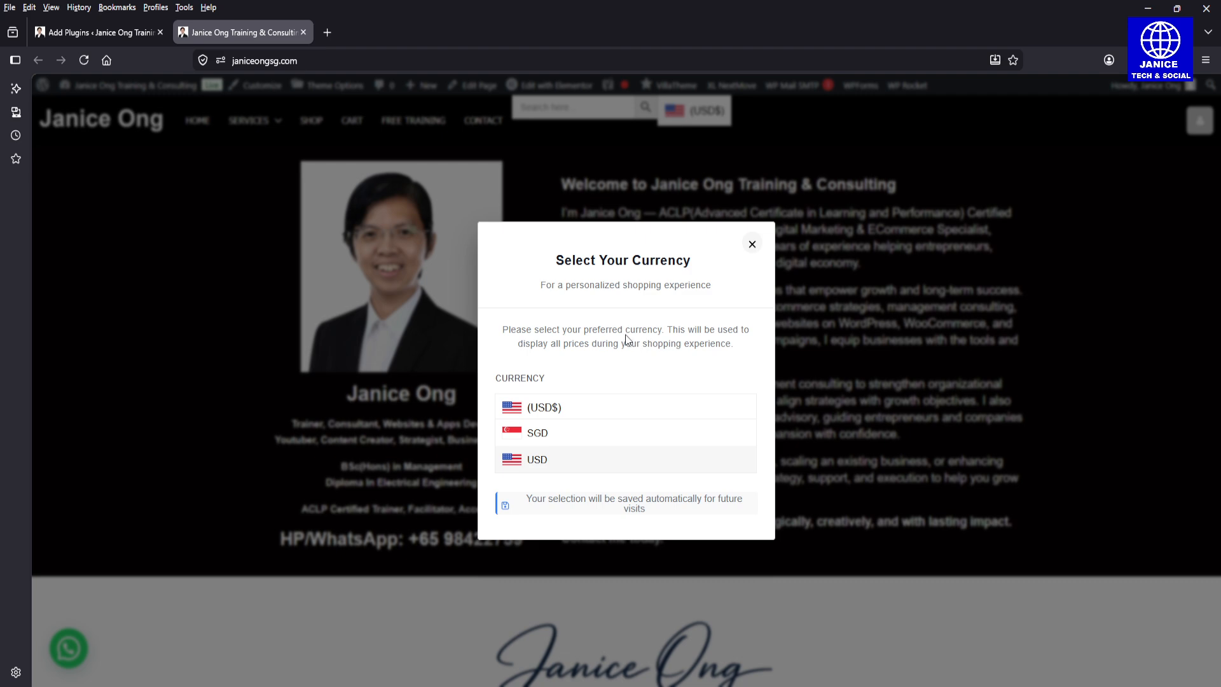
Step: Select USD as the preferred store currency, and switch the site's currency to SGD
left_click(616, 464)
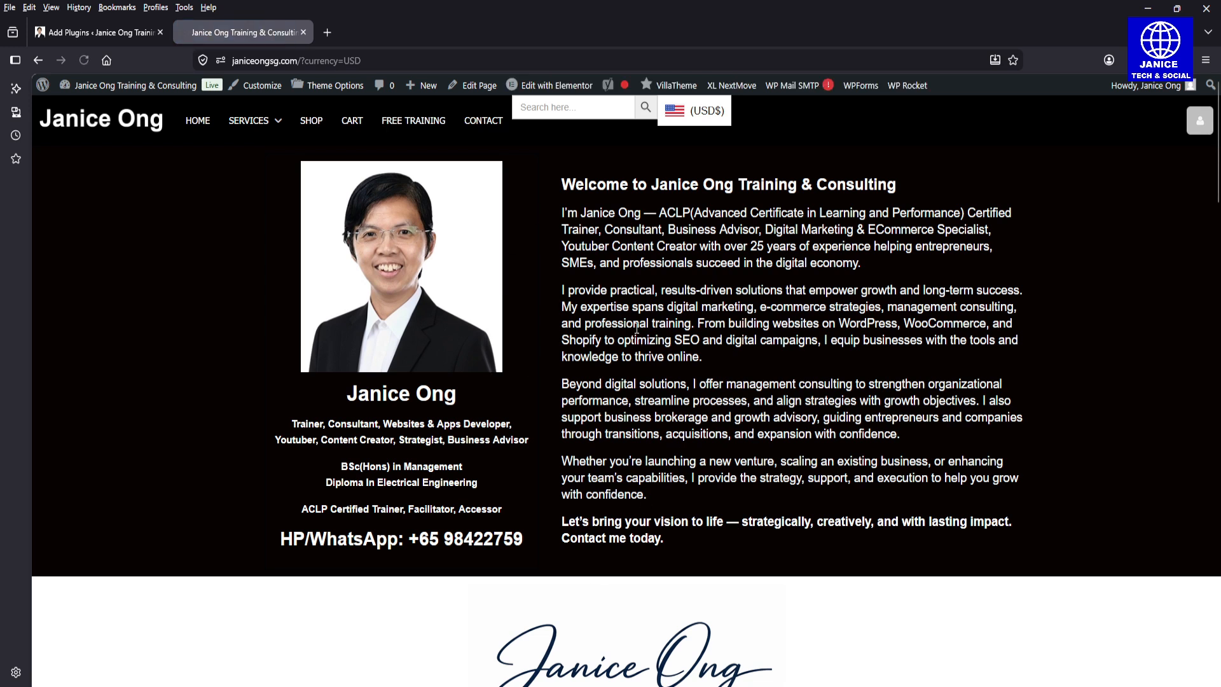
mouse_move(694, 116)
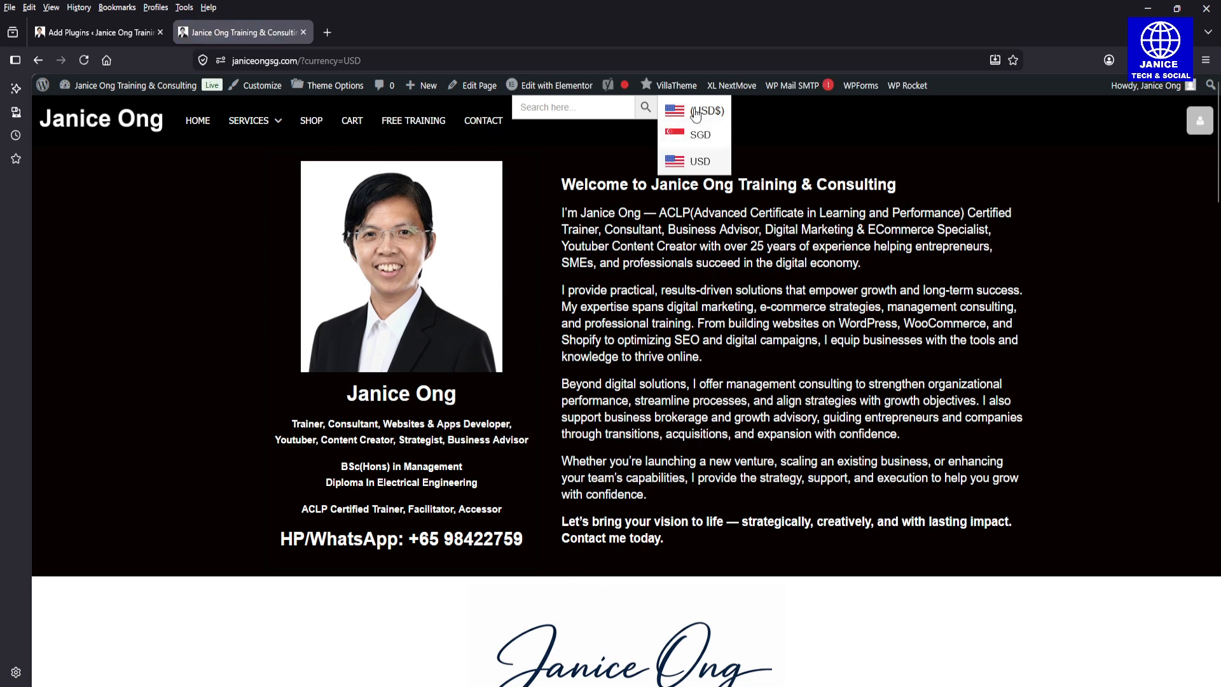
left_click(693, 133)
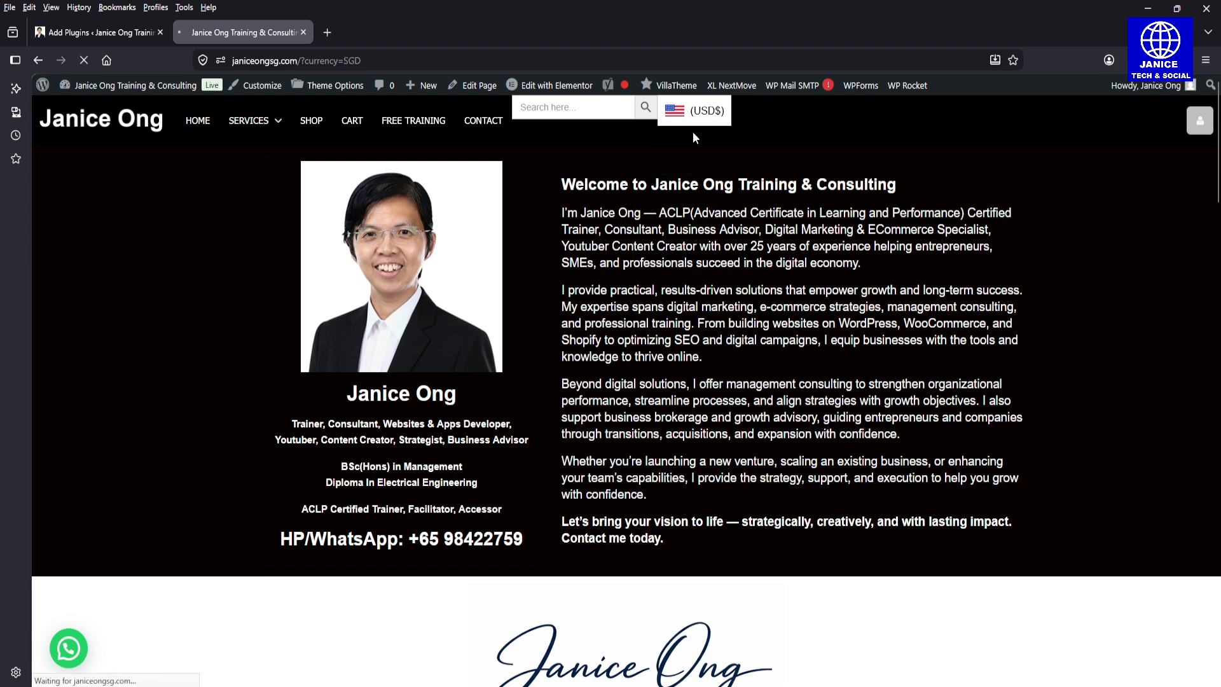
Step: Open the store's Shop page and switch its product prices to USD
left_click(309, 129)
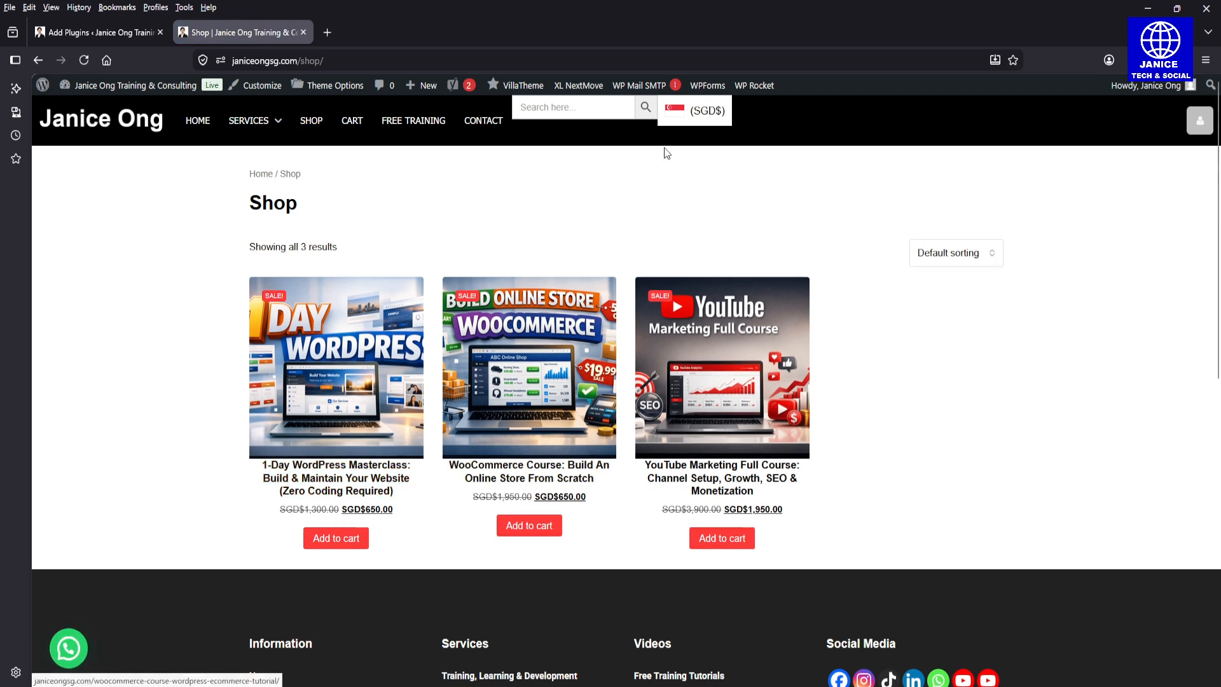
mouse_move(676, 127)
left_click(698, 161)
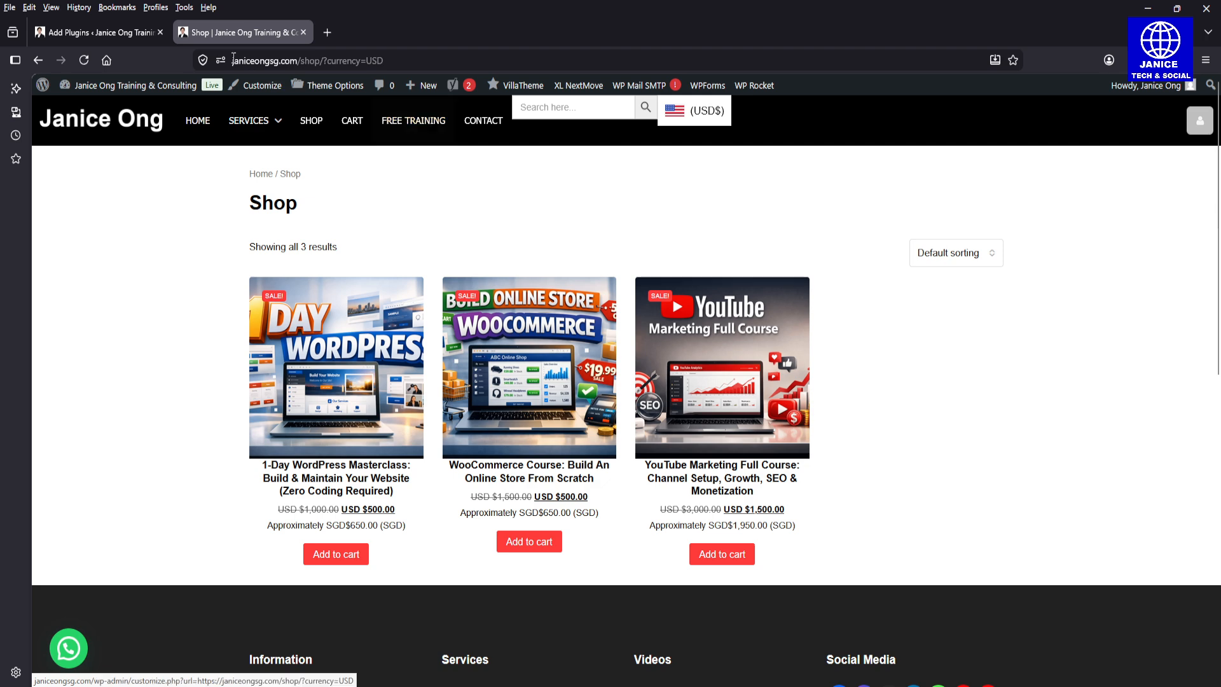
Step: Return to the WordPress admin, open the X-Currency plugin's overview and go on to its list of currencies
left_click(101, 32)
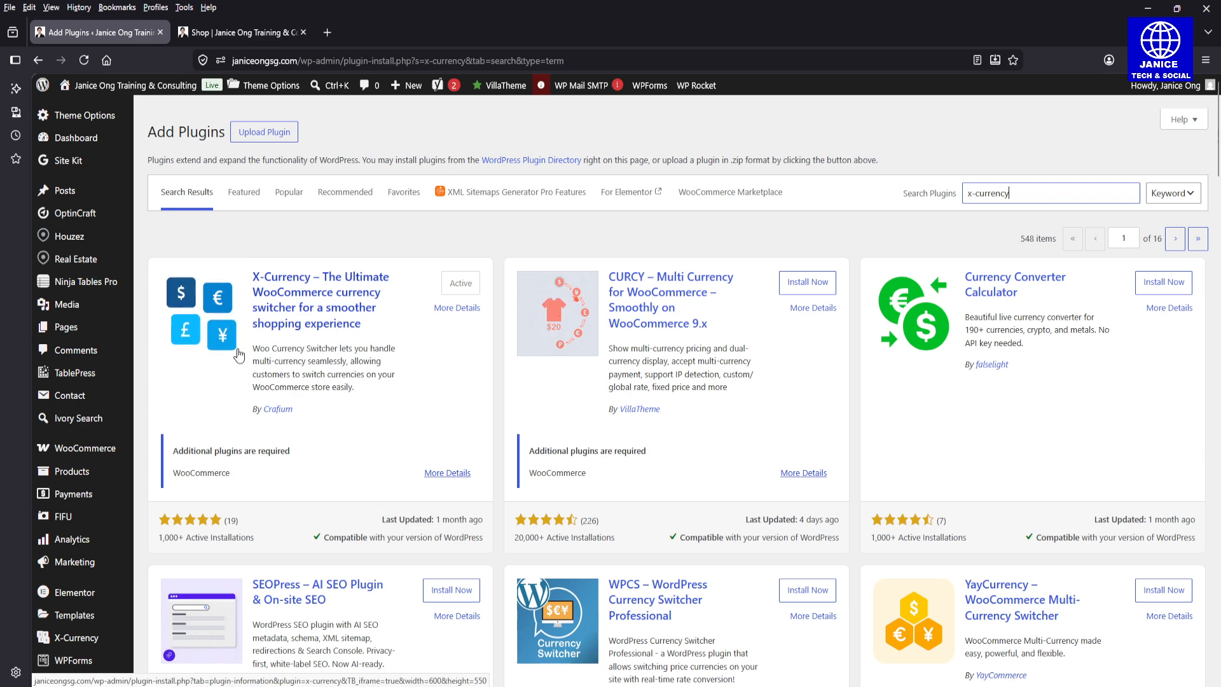
scroll(1218, 208, "down", 5)
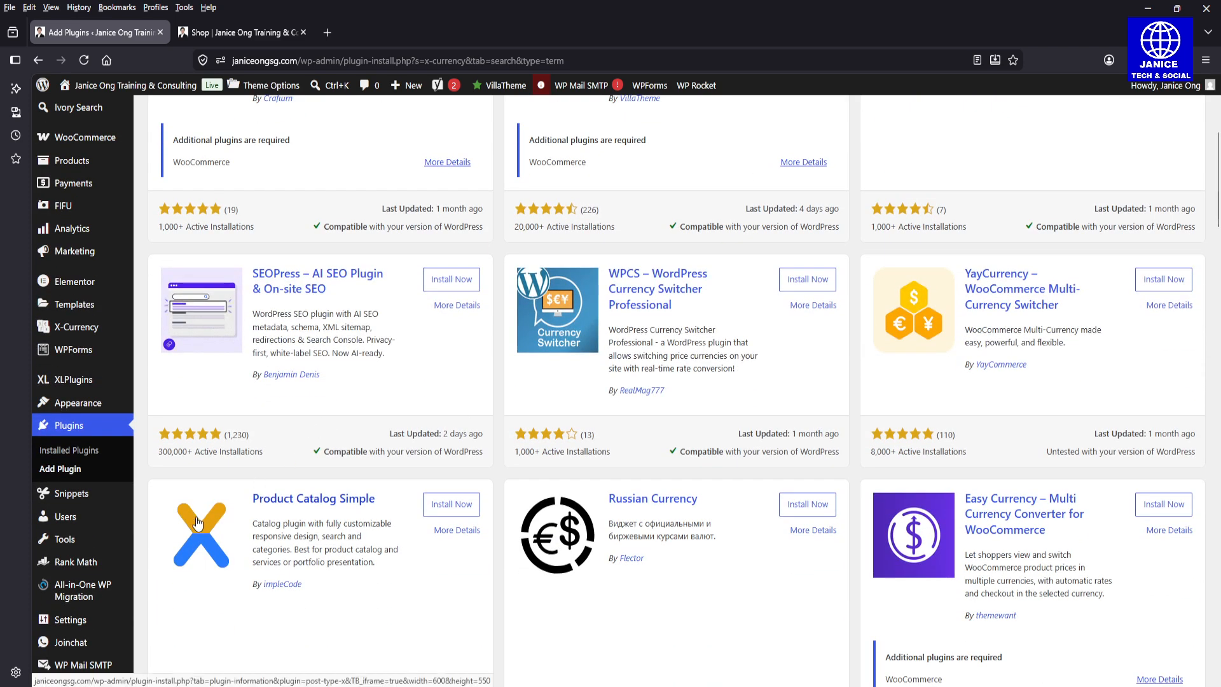
mouse_move(73, 332)
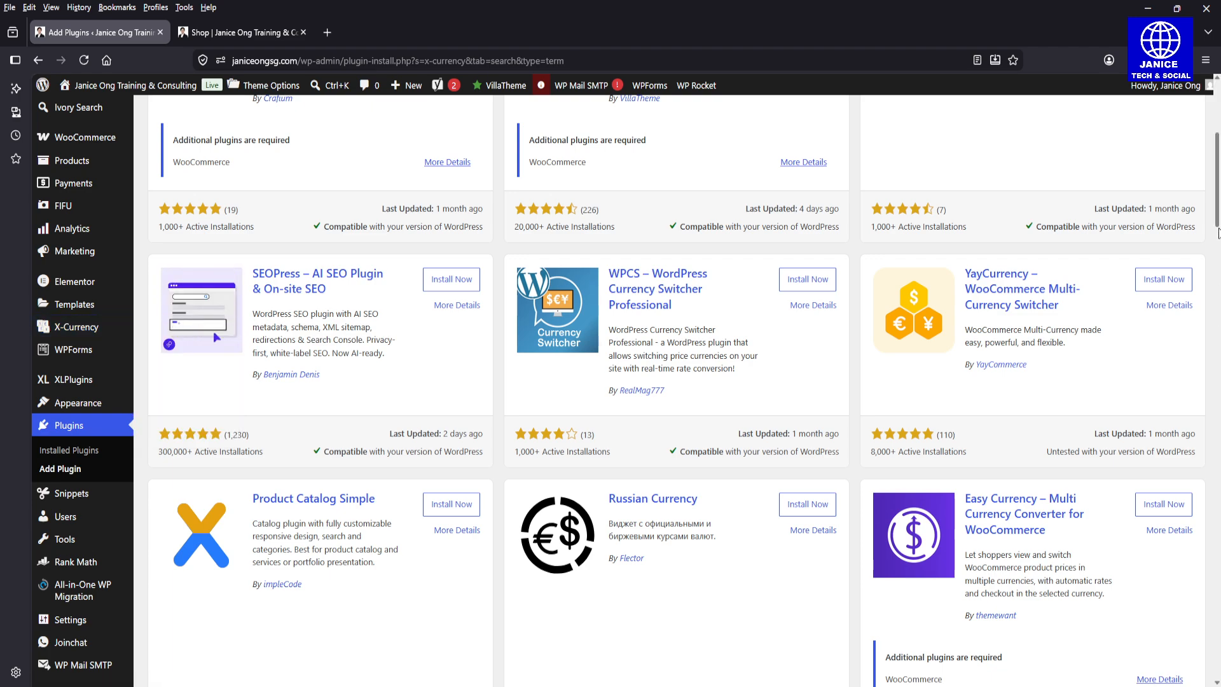
left_click_drag(1217, 210, 1217, 182)
scroll(1217, 182, "down", 2)
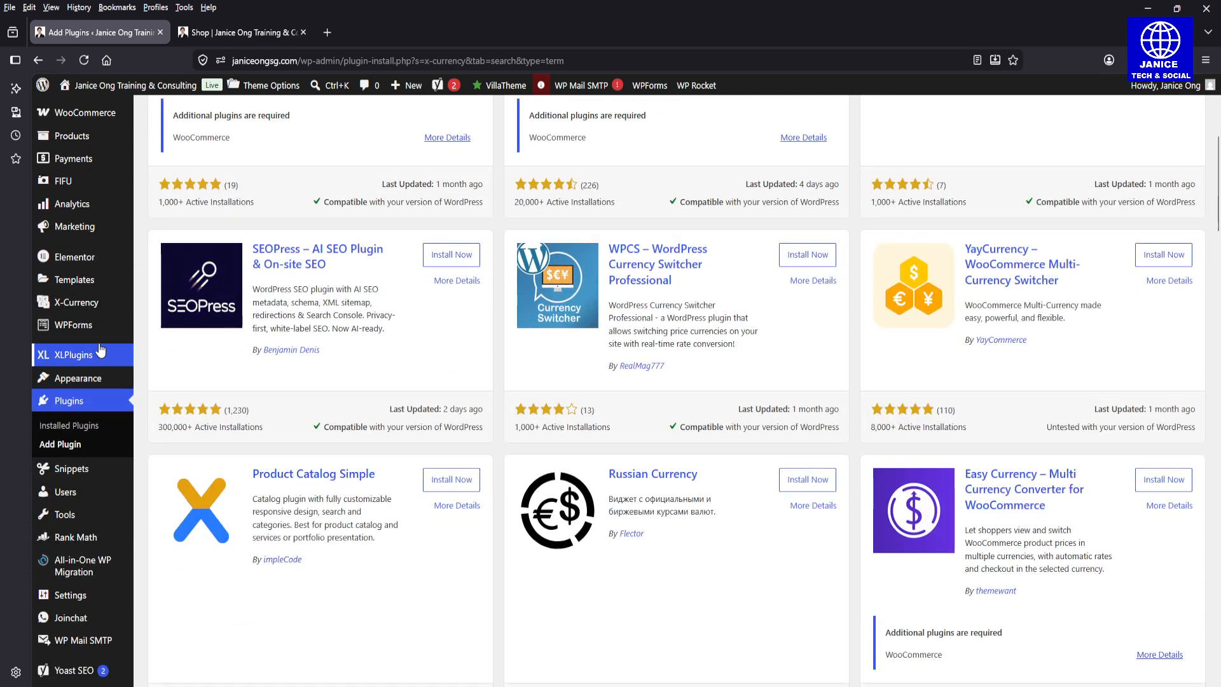
mouse_move(91, 310)
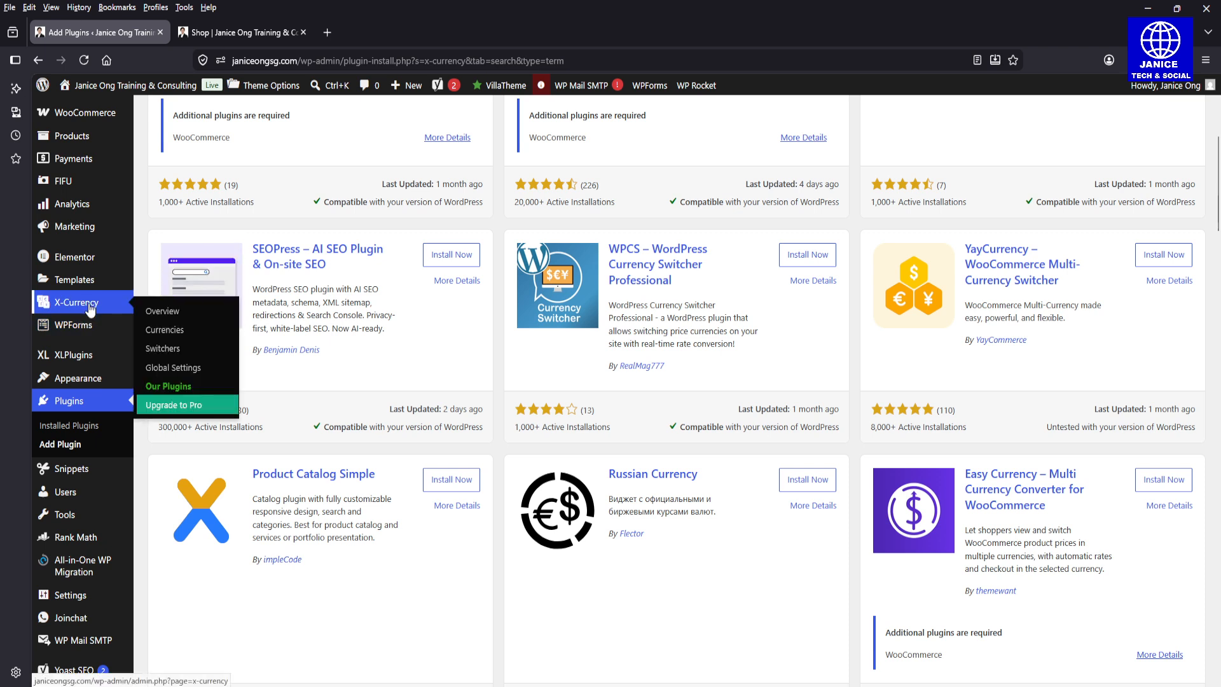
left_click(91, 309)
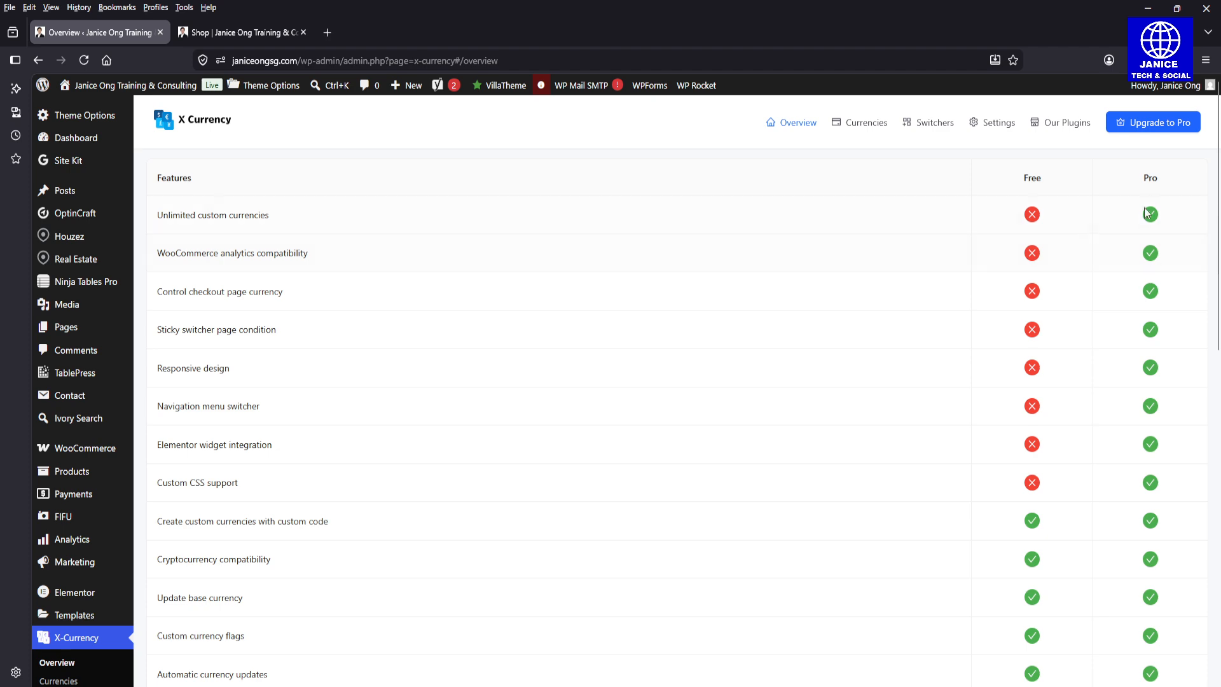
left_click_drag(1219, 195, 1220, 328)
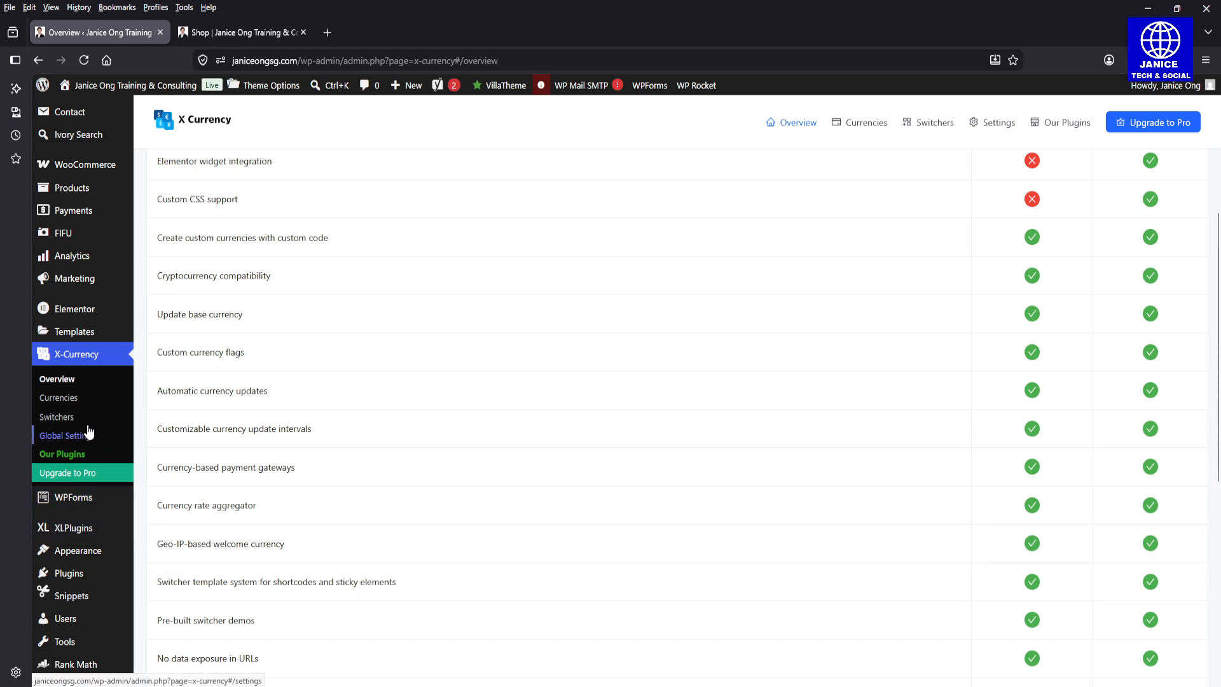
left_click(71, 399)
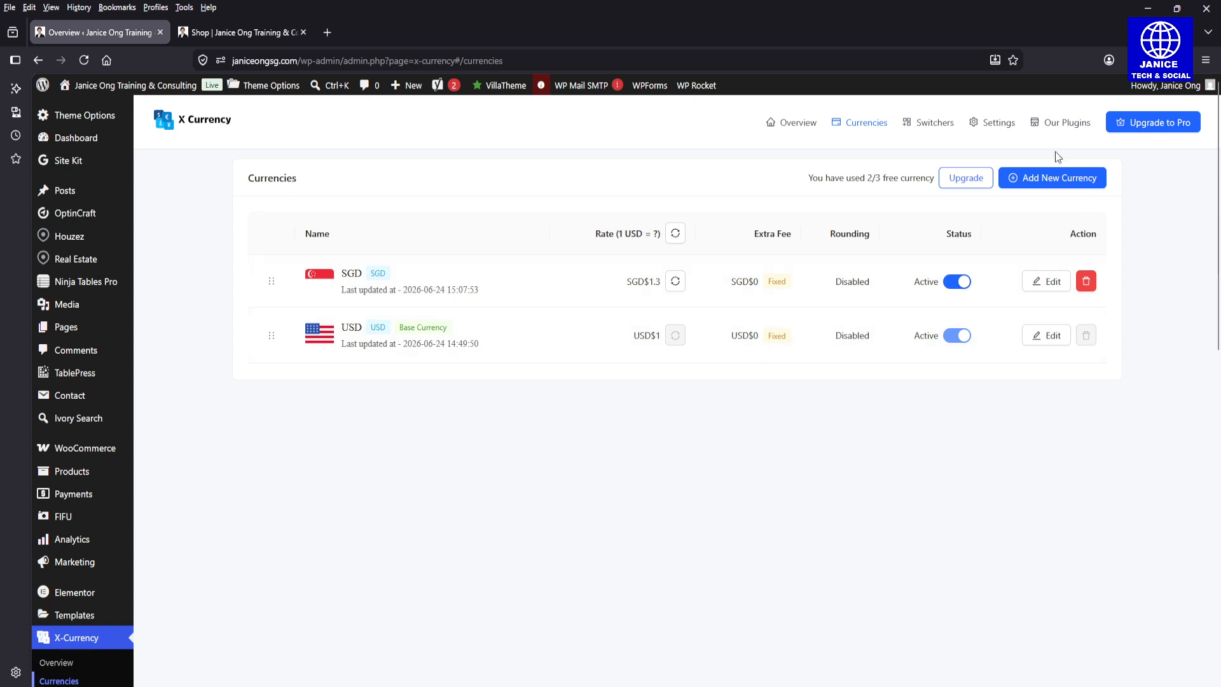
left_click(1064, 170)
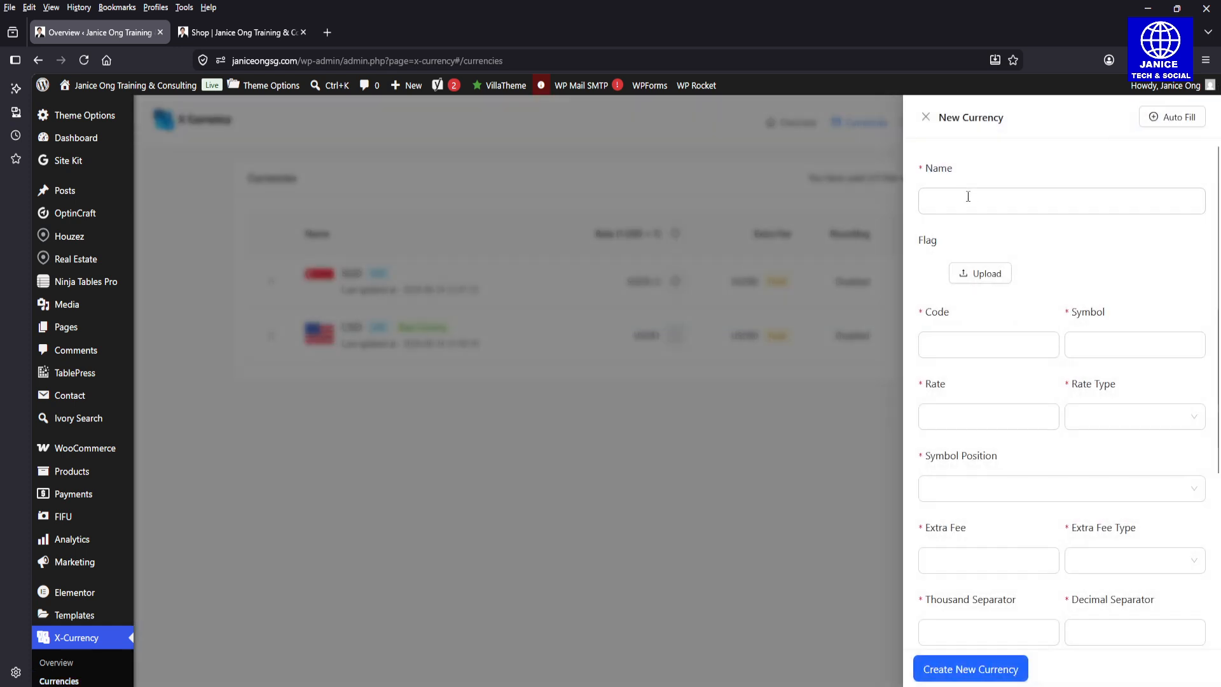
left_click(993, 344)
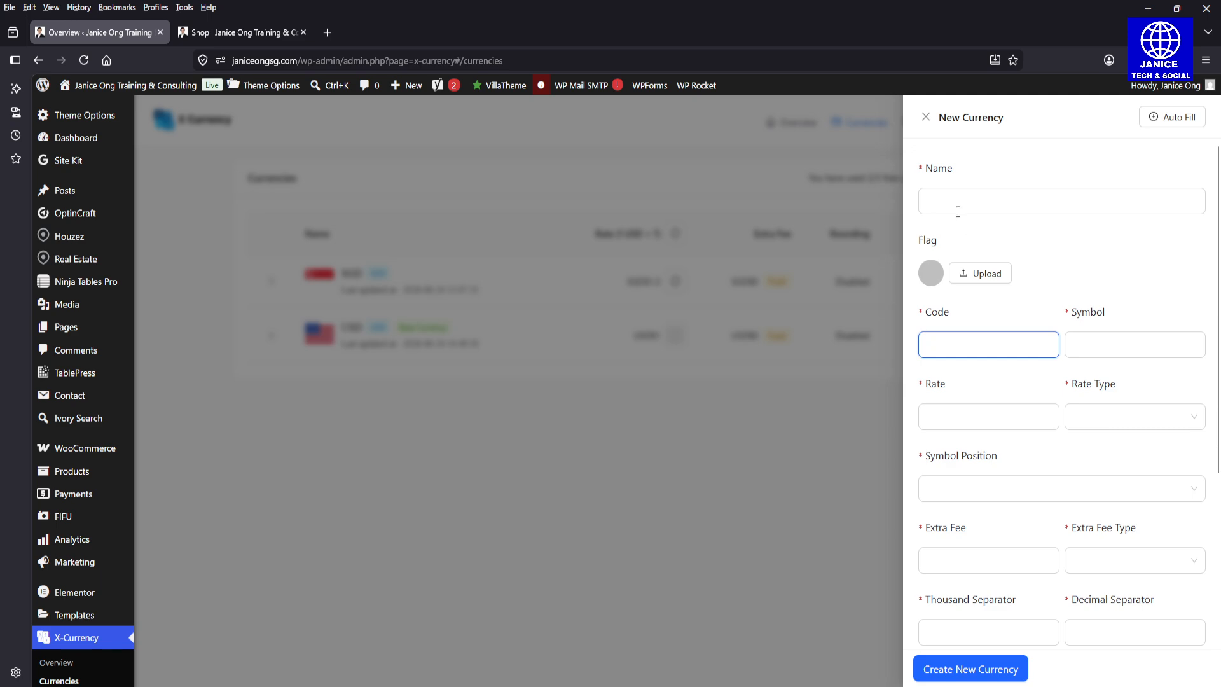
left_click(926, 121)
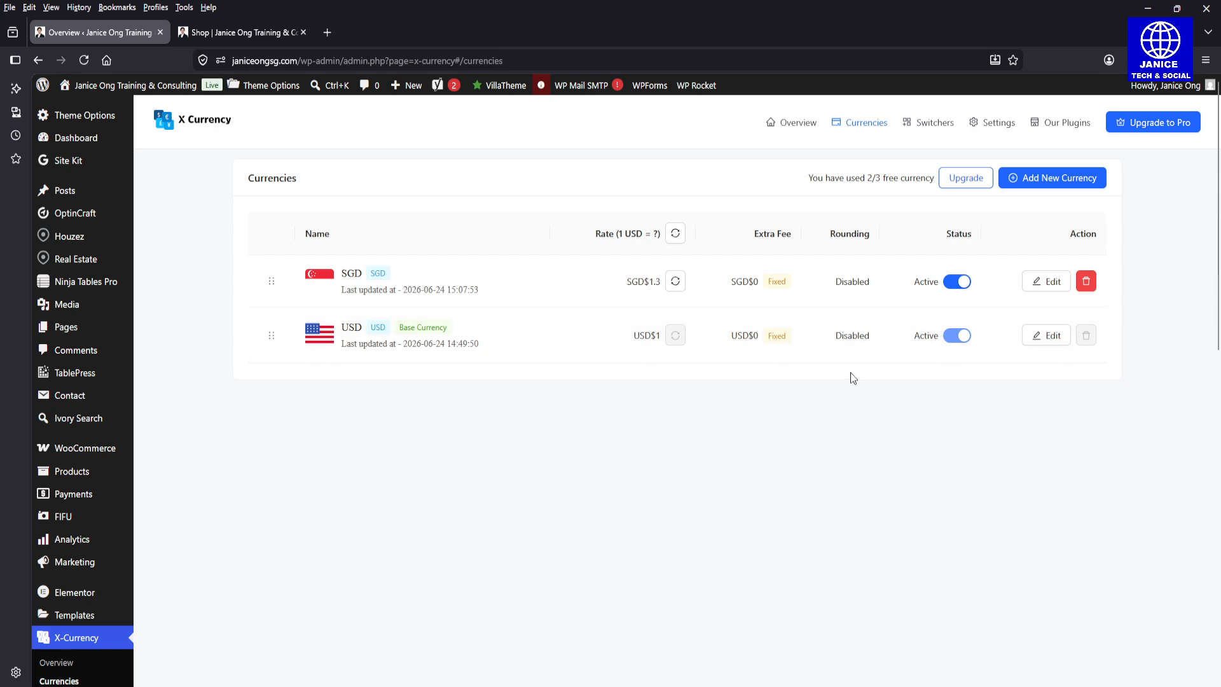
Step: Examine the new currency form's name, code, rate, symbol position, extra fee and separator options, and close it without creating a currency
left_click(1052, 178)
left_click(946, 204)
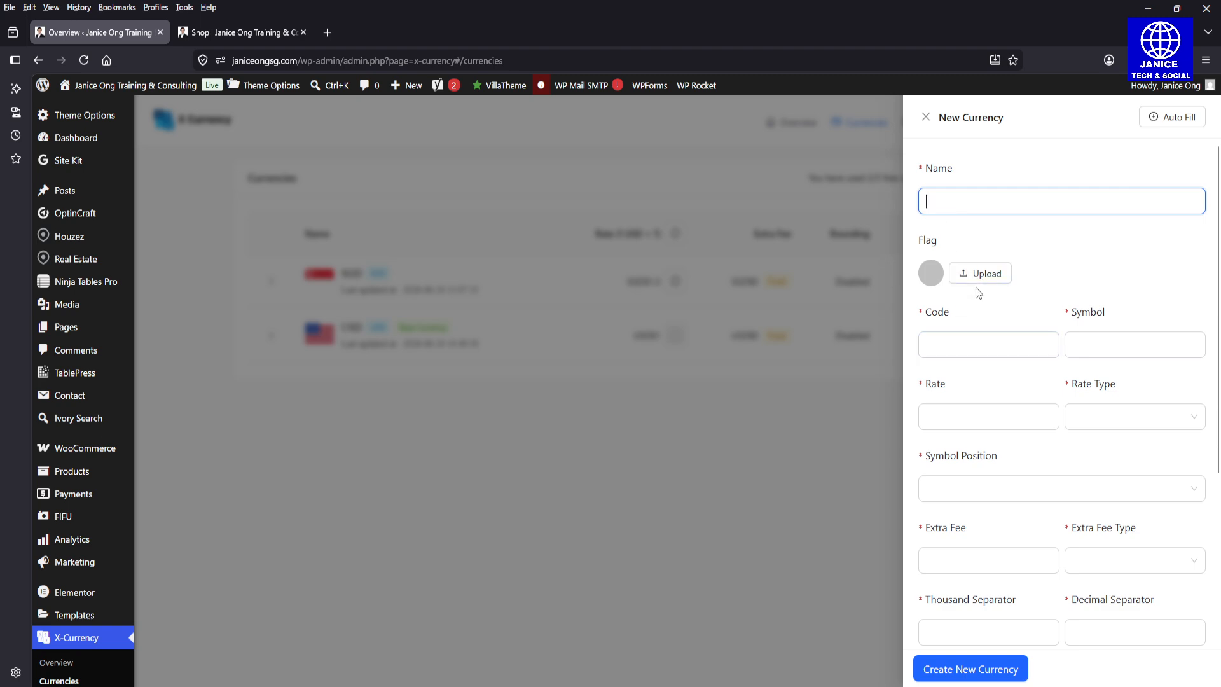
left_click(979, 350)
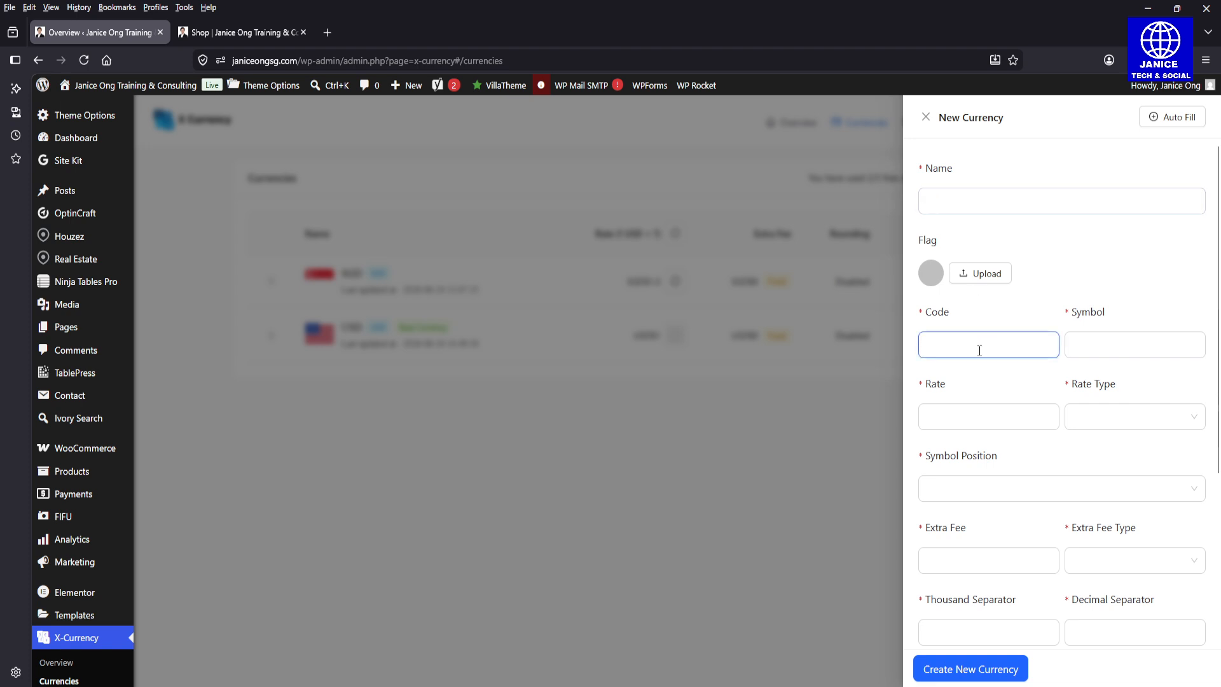
left_click(965, 423)
left_click(1123, 425)
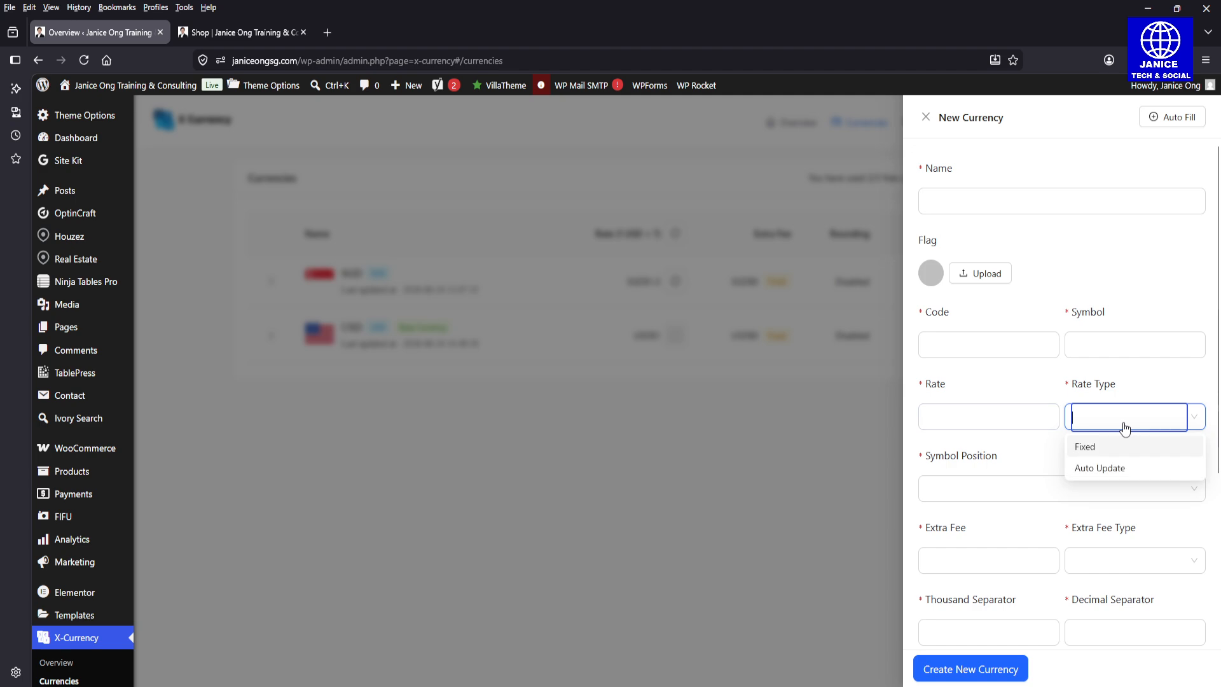
left_click(1100, 468)
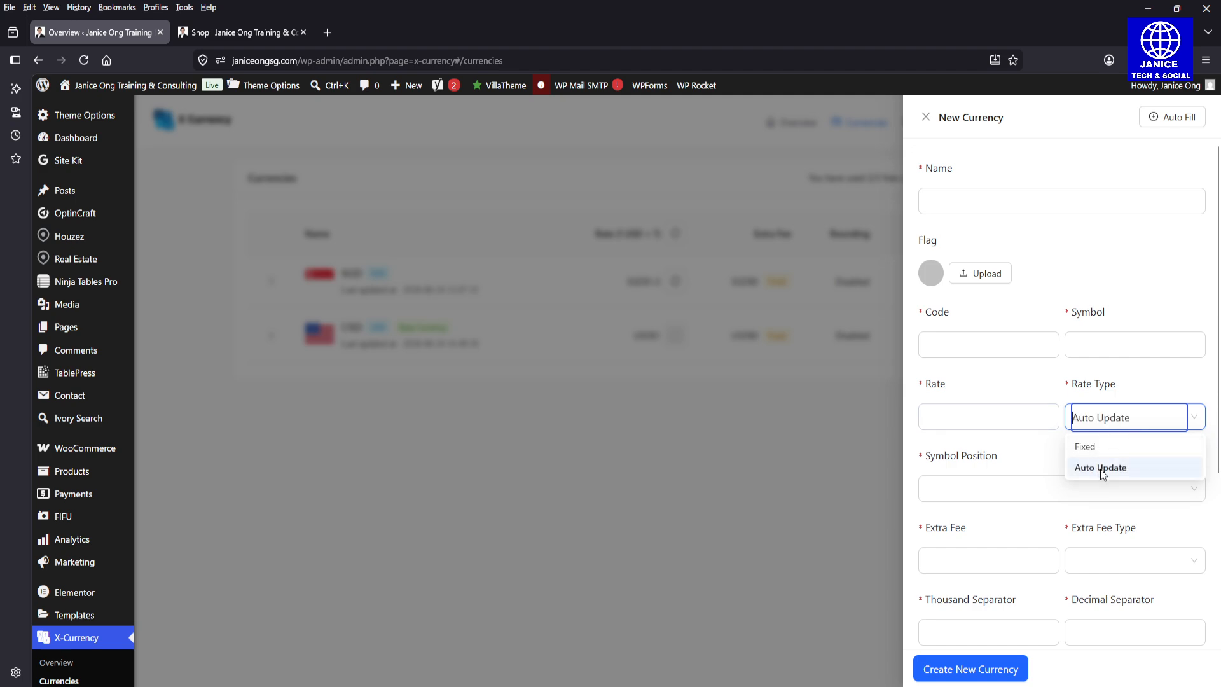
left_click(1004, 491)
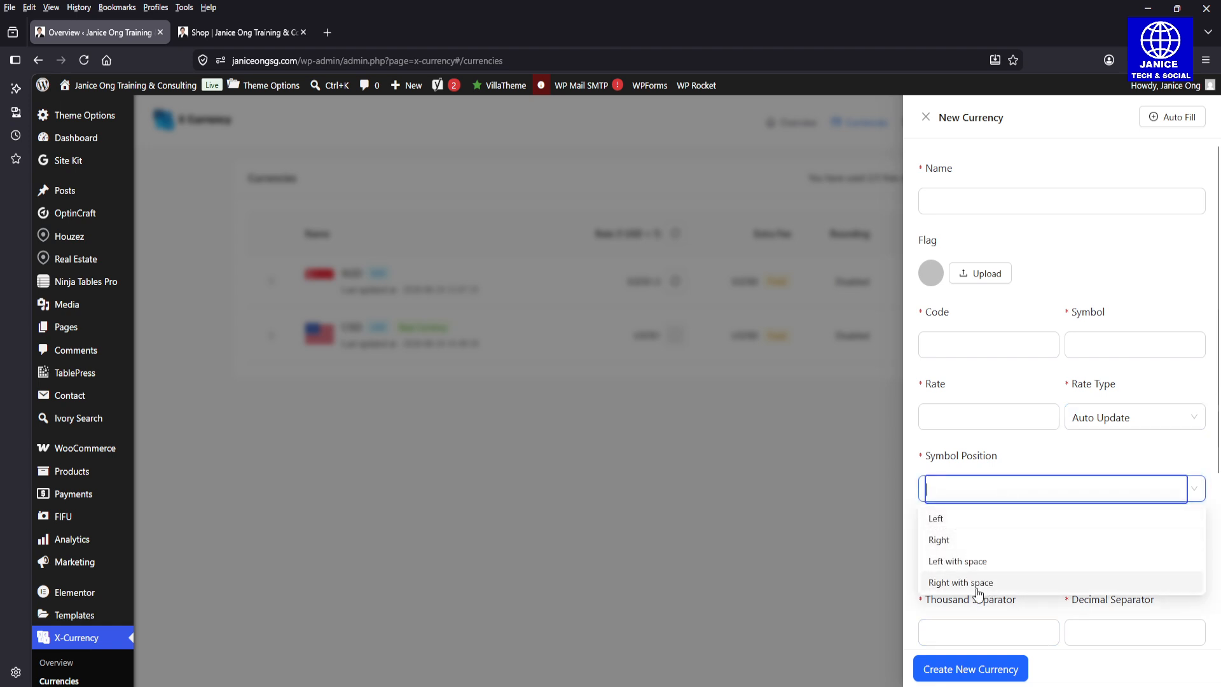
left_click(1000, 488)
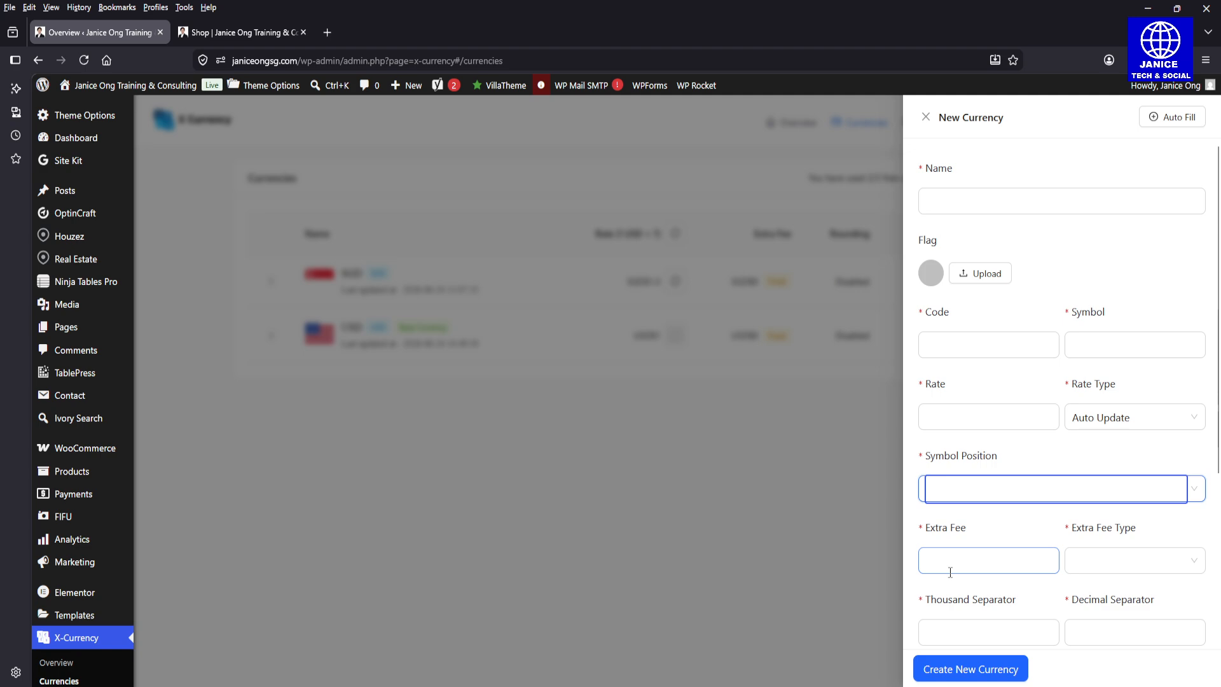
left_click(951, 573)
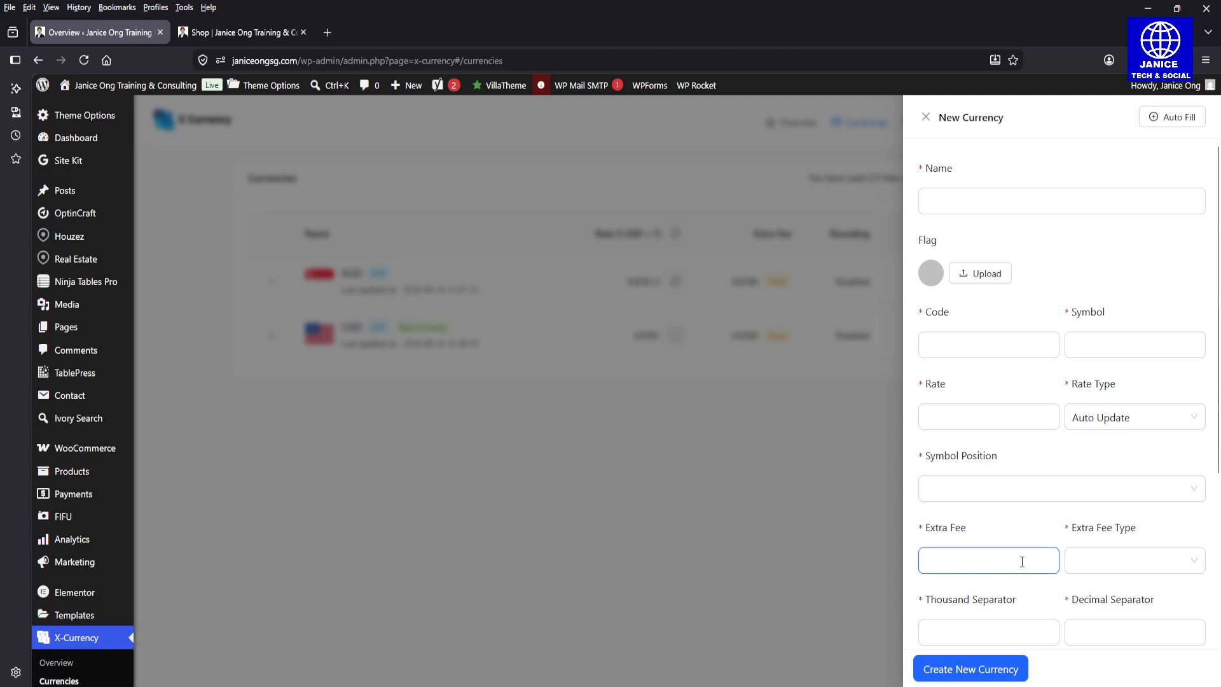
left_click(1081, 562)
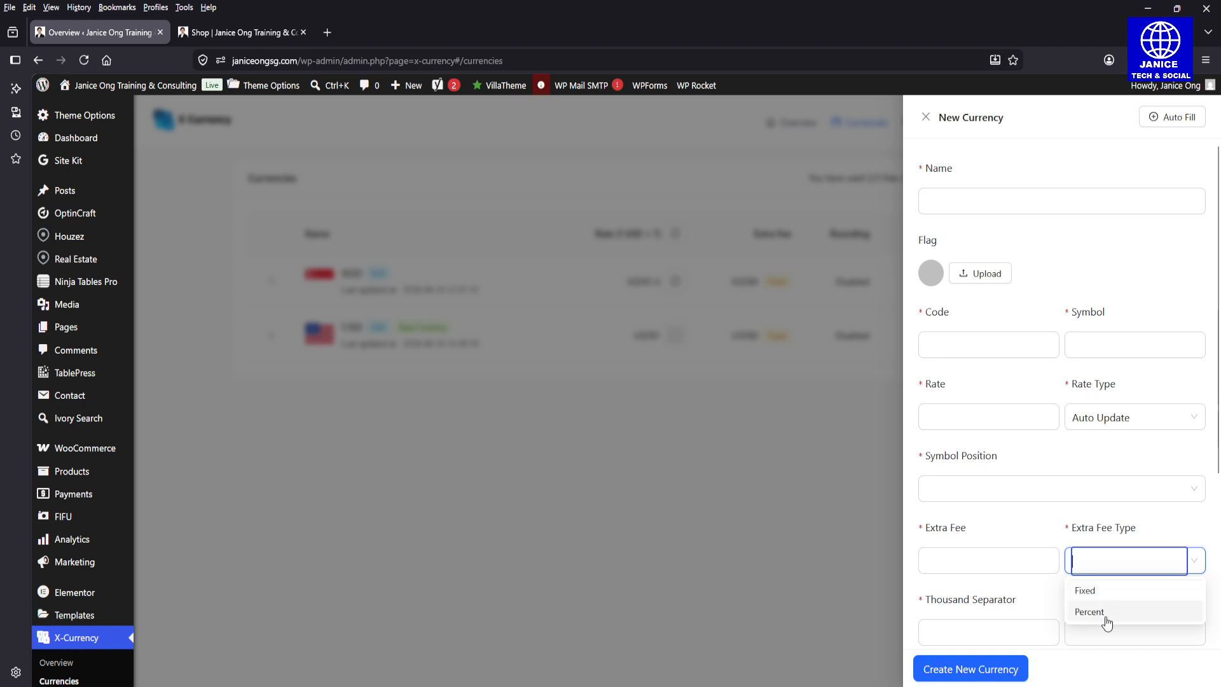
left_click(992, 601)
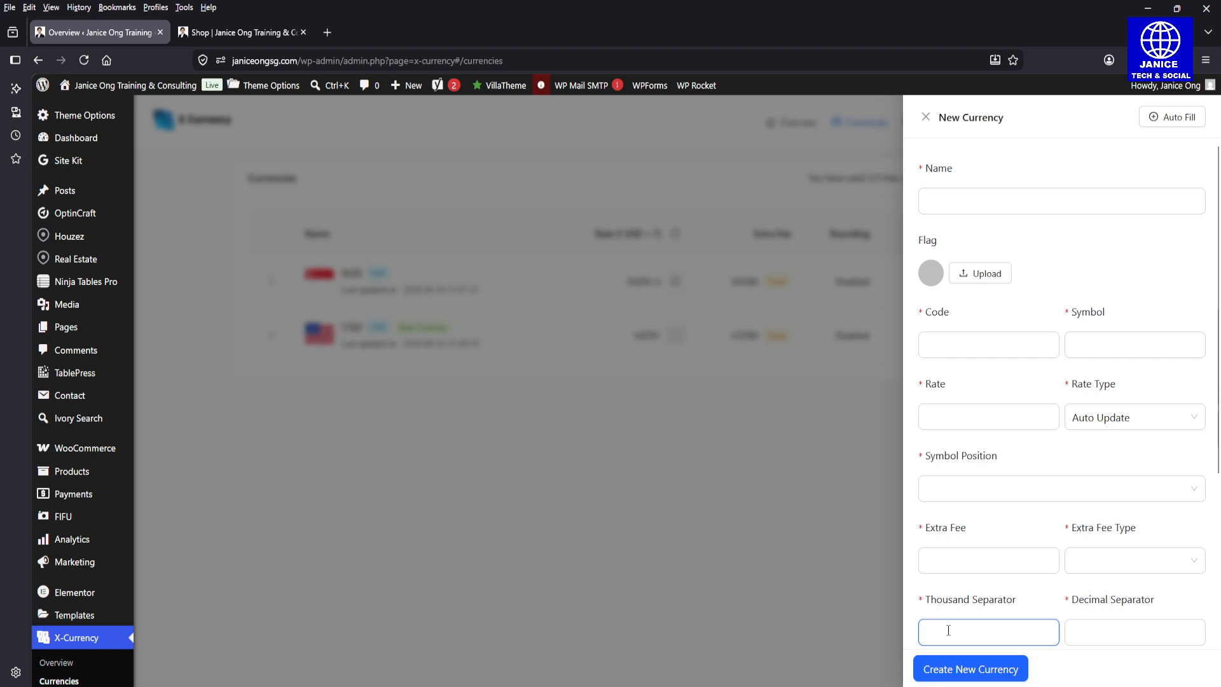
left_click(1143, 634)
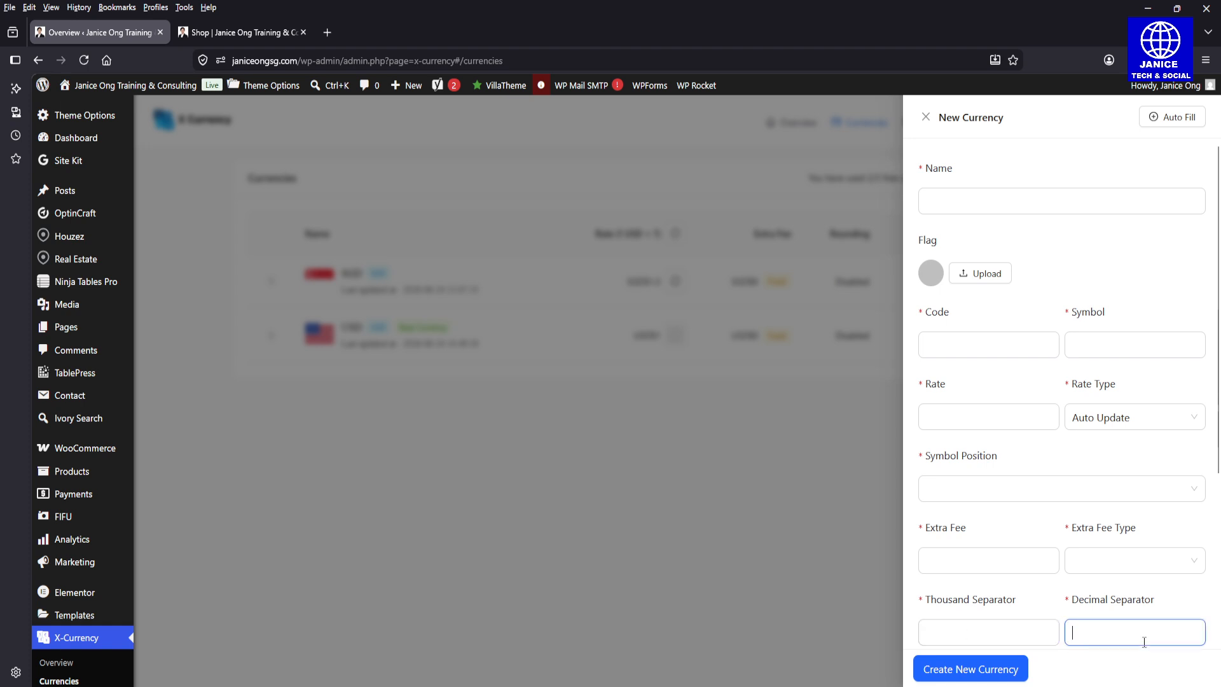
left_click(855, 585)
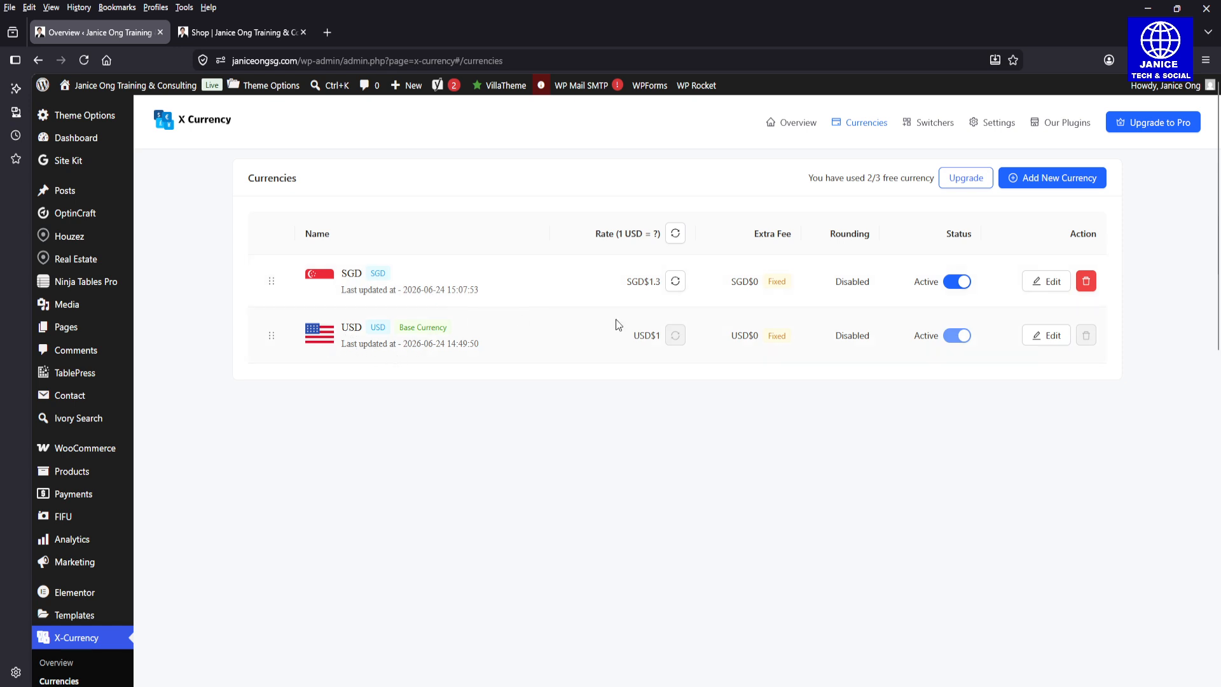
Step: Examine the base USD currency's name, symbol and separator settings, and close them without updating
left_click(1042, 339)
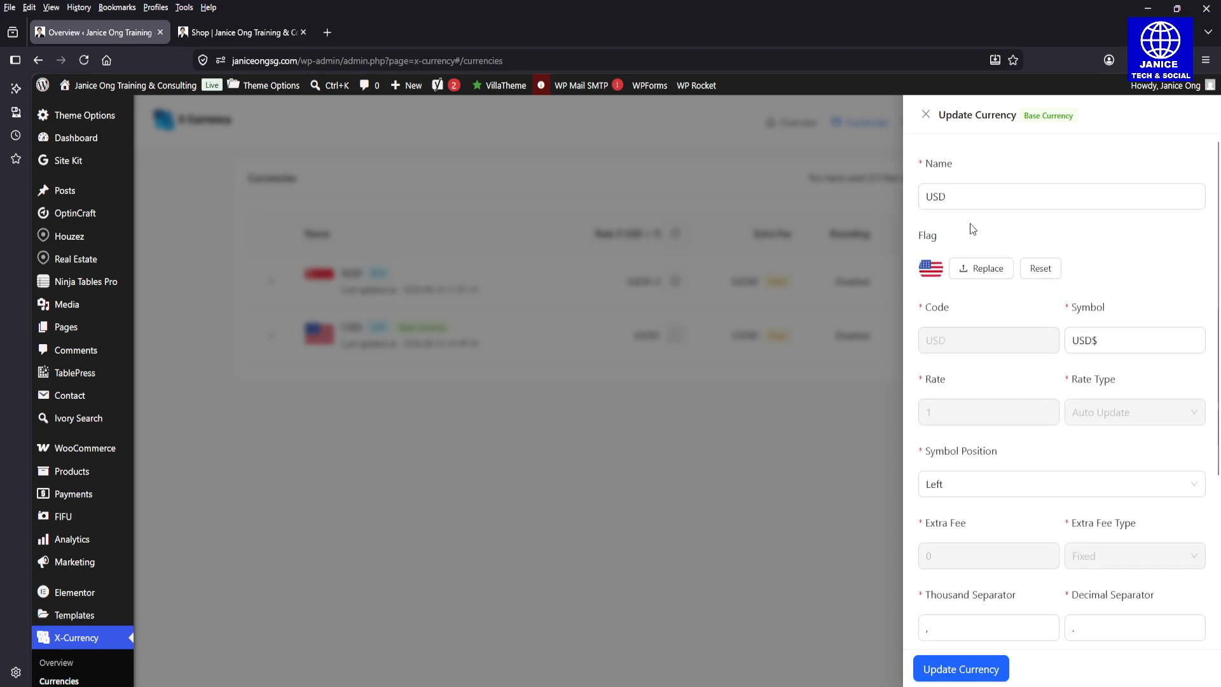
left_click(962, 203)
left_click(1105, 341)
left_click(971, 634)
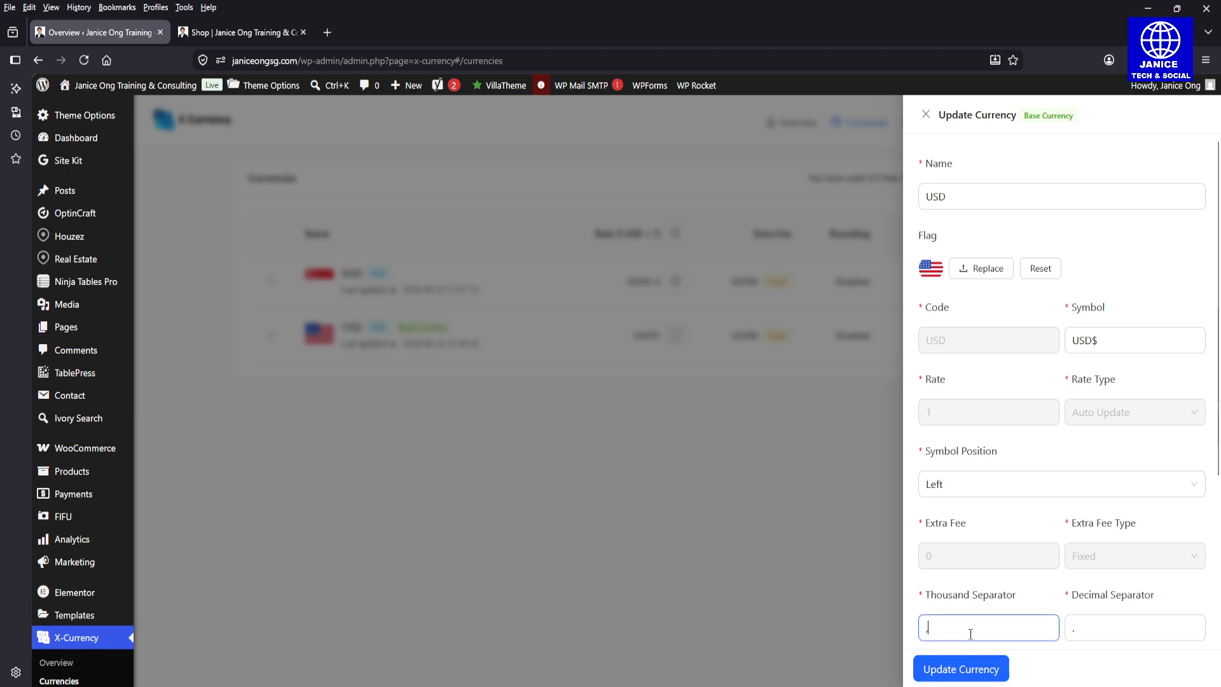
left_click(1082, 632)
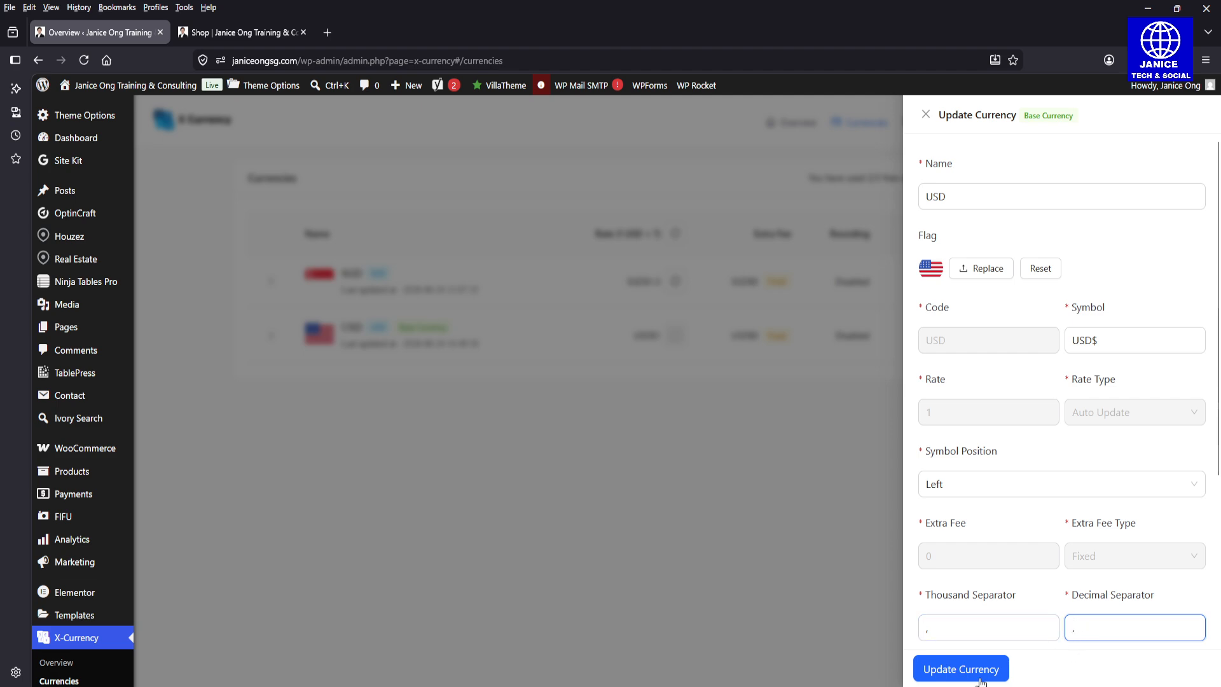
left_click(926, 114)
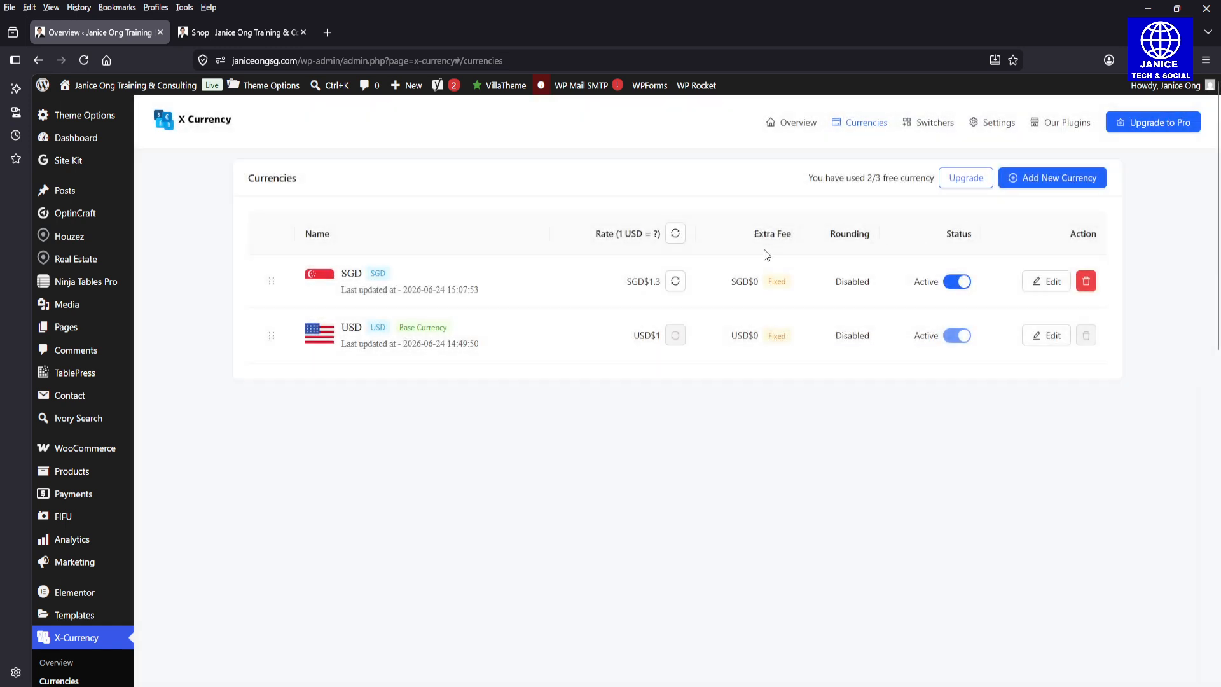
Step: Examine the SGD currency's rate and rate type options, and close its settings without updating
left_click(1048, 285)
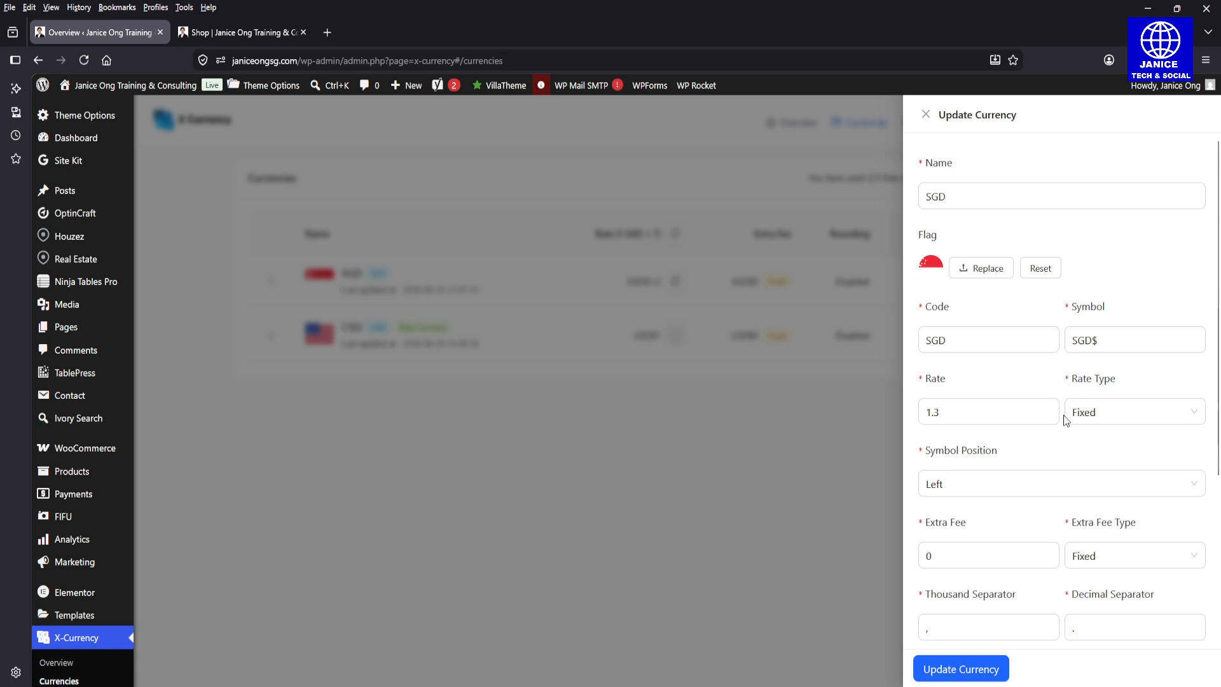
left_click(1091, 420)
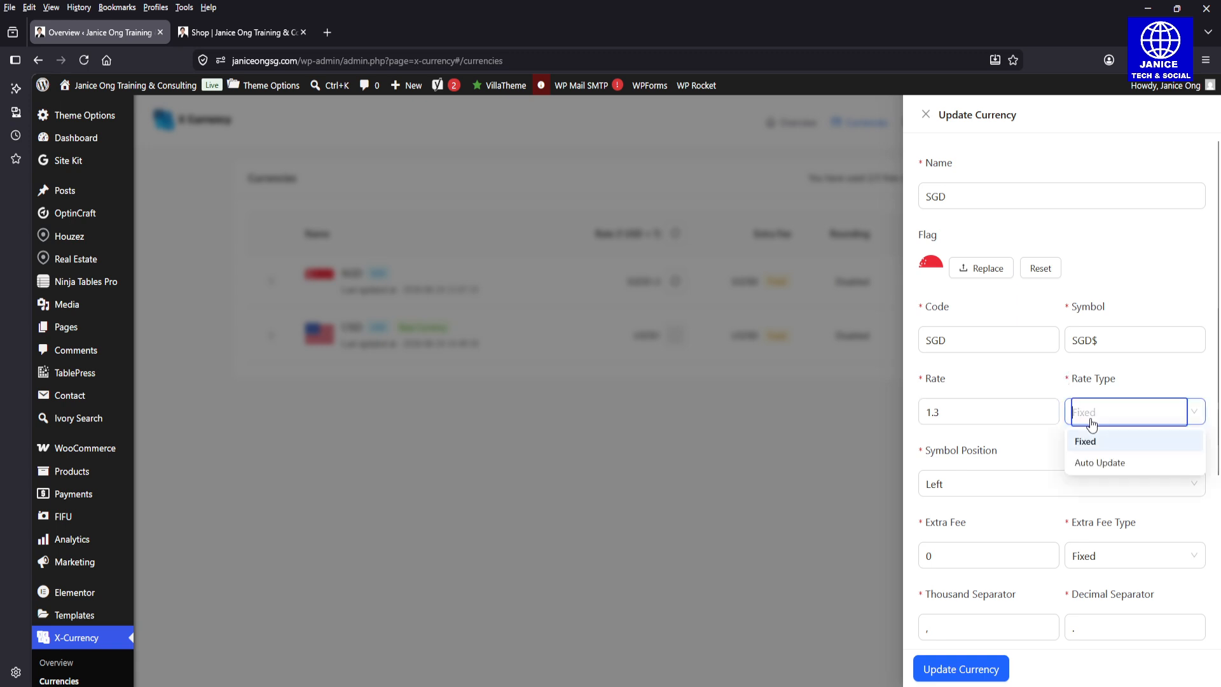
left_click(989, 412)
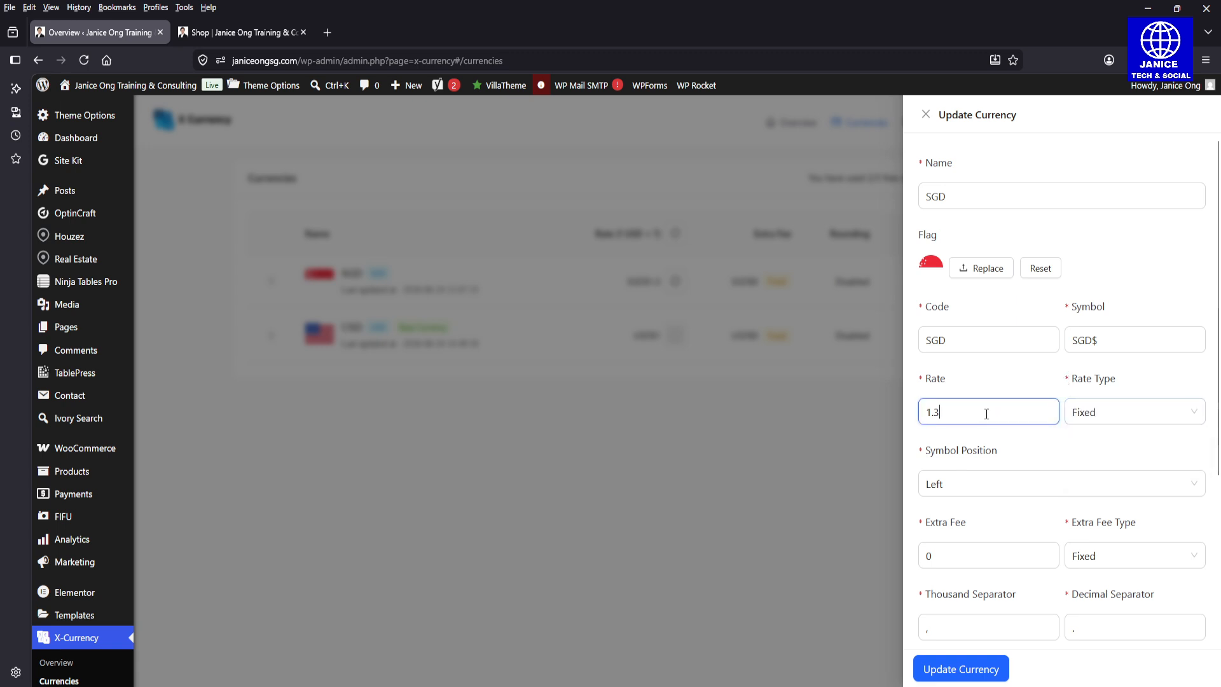
left_click(1106, 424)
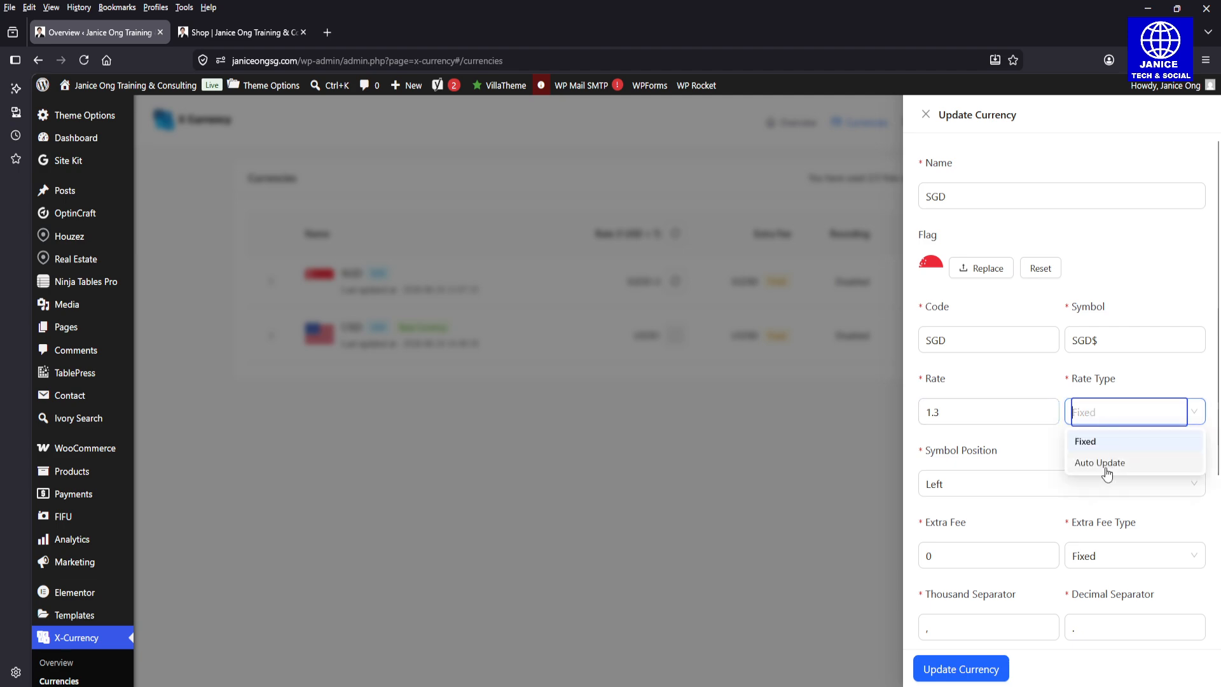
left_click(1006, 442)
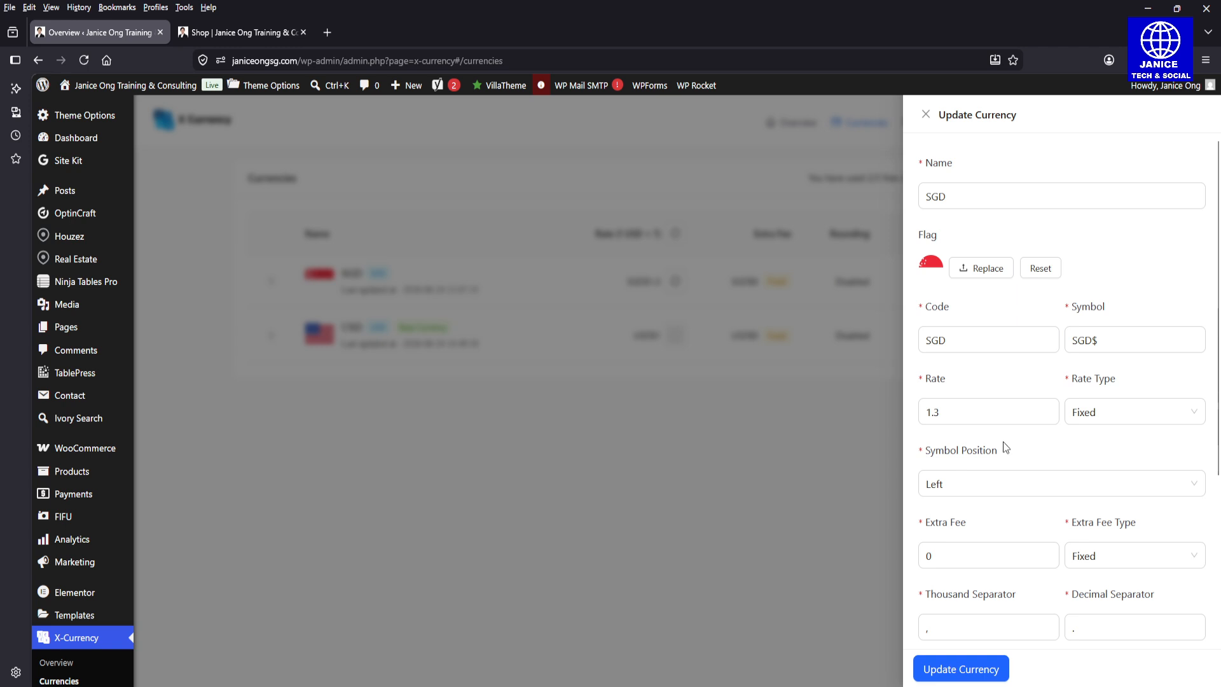
left_click(926, 115)
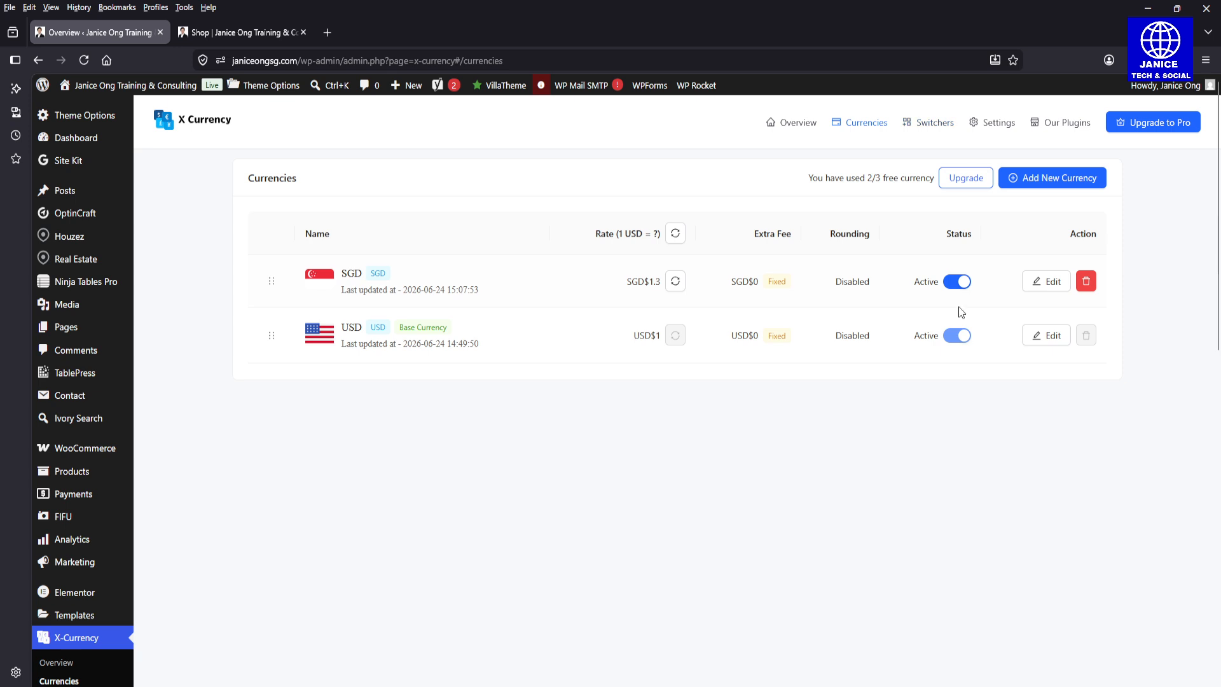
Step: Open the plugin's list of switchers and copy the shortcode of the X-Currency OptinCraft Switcher
left_click(929, 127)
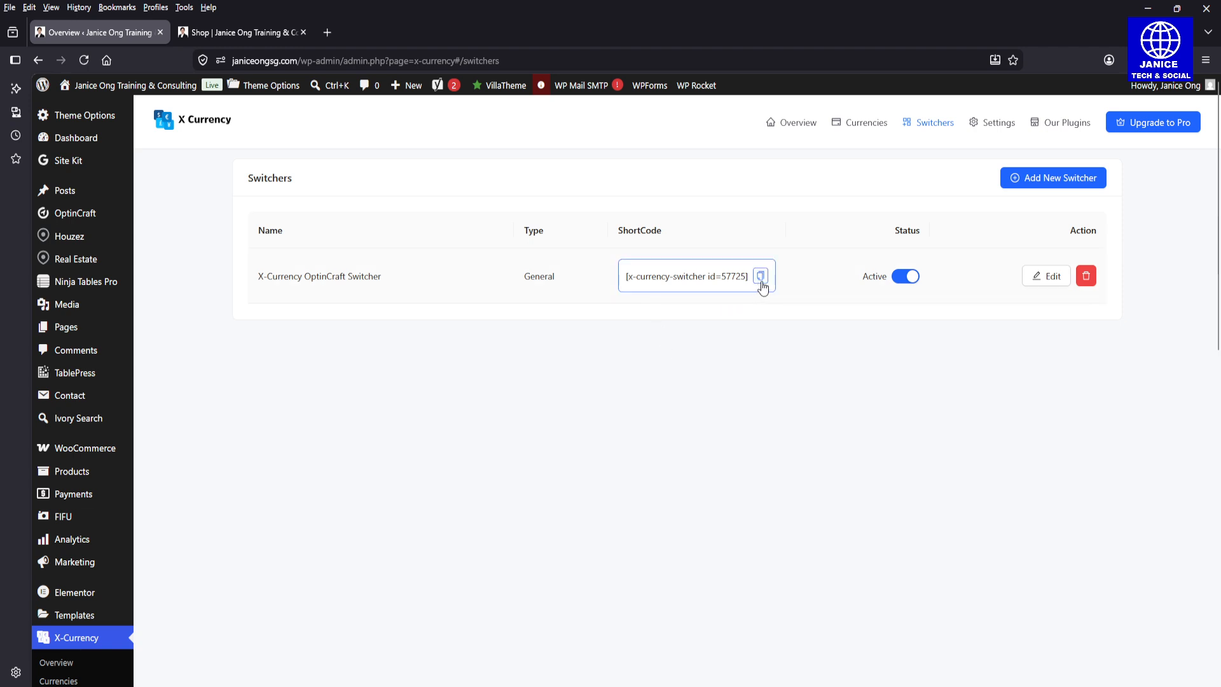
left_click(718, 268)
left_click_drag(728, 269, 743, 272)
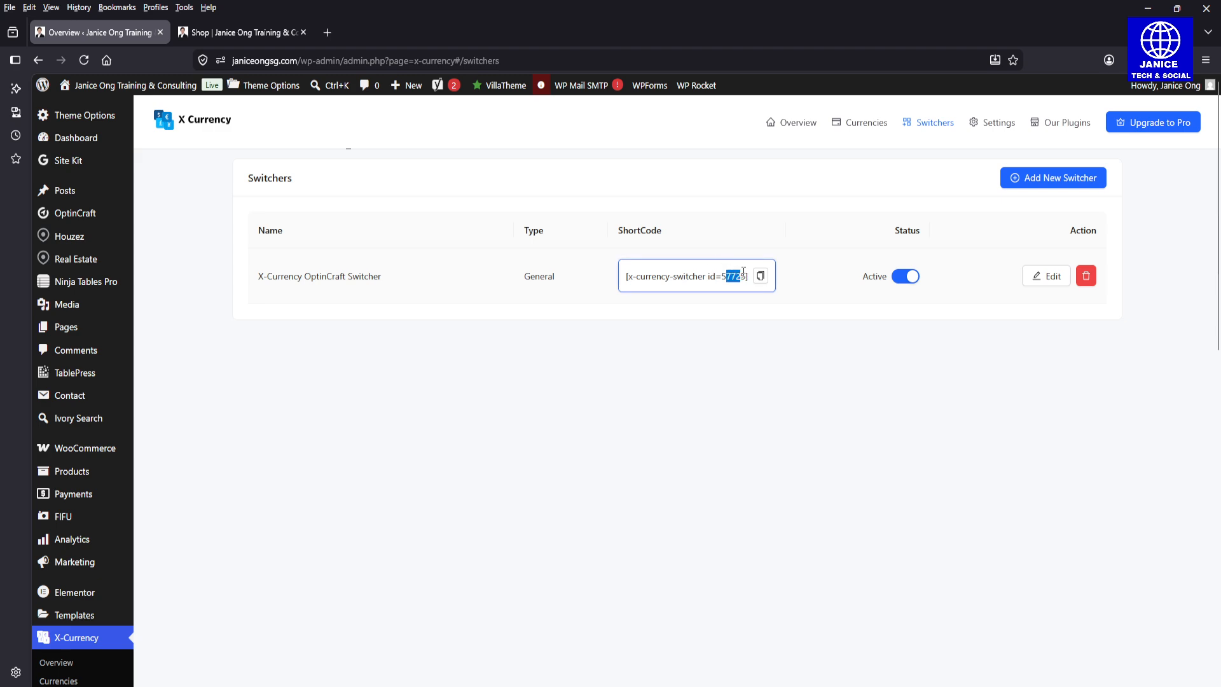
left_click(742, 271)
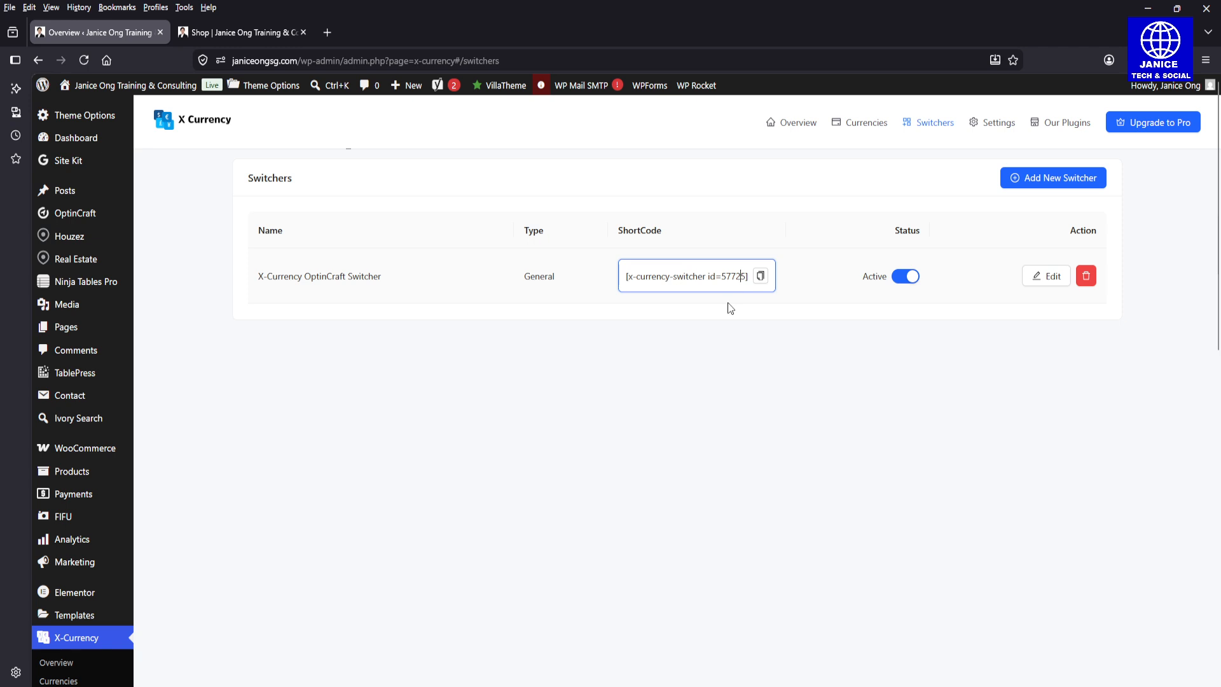
left_click(760, 278)
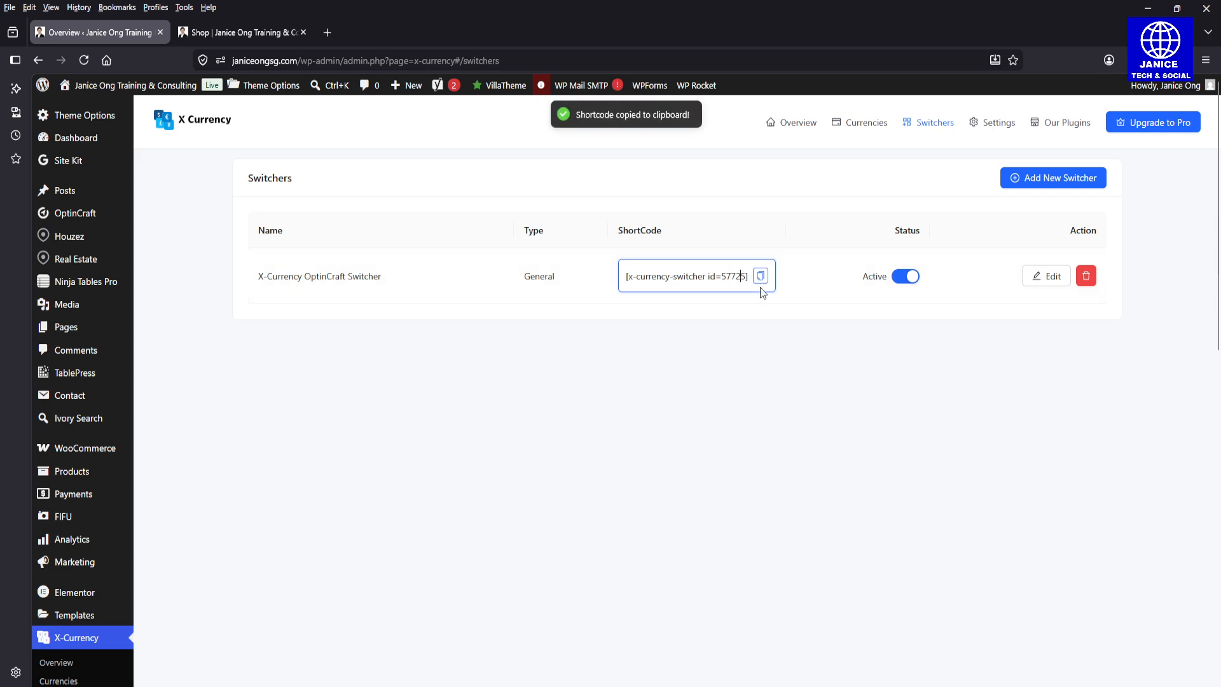
left_click(767, 353)
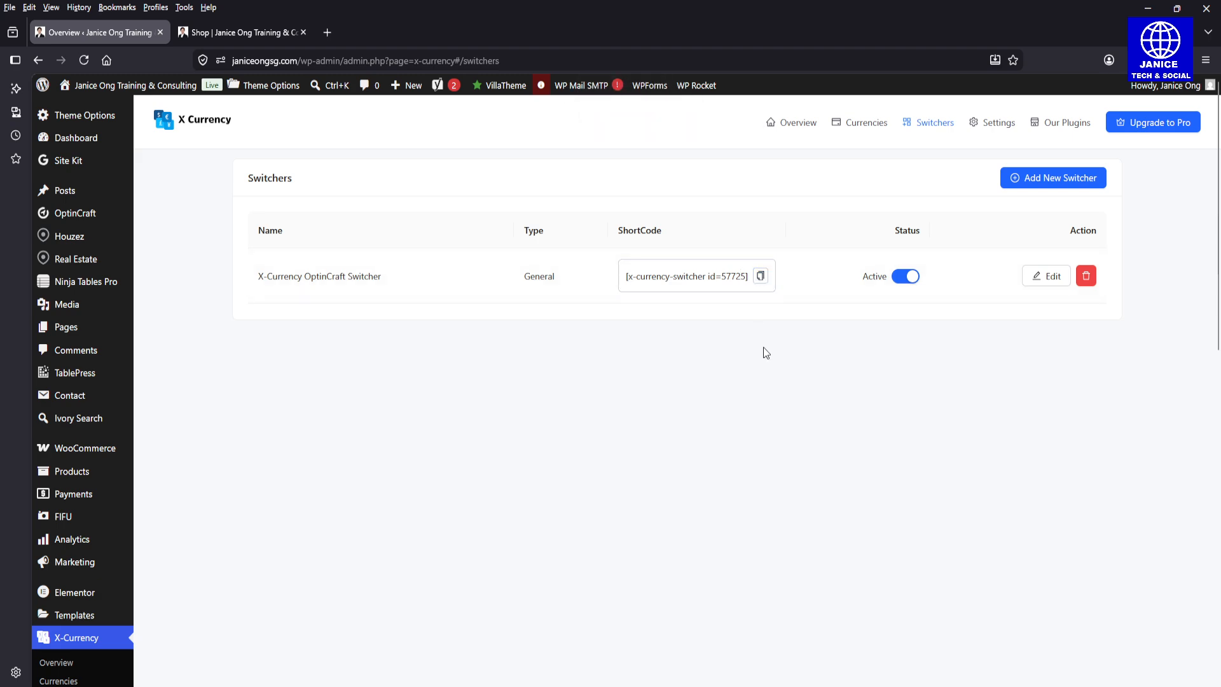
Step: View the switcher's general element options, close its editor without saving, and copy its shortcode again
left_click(1046, 286)
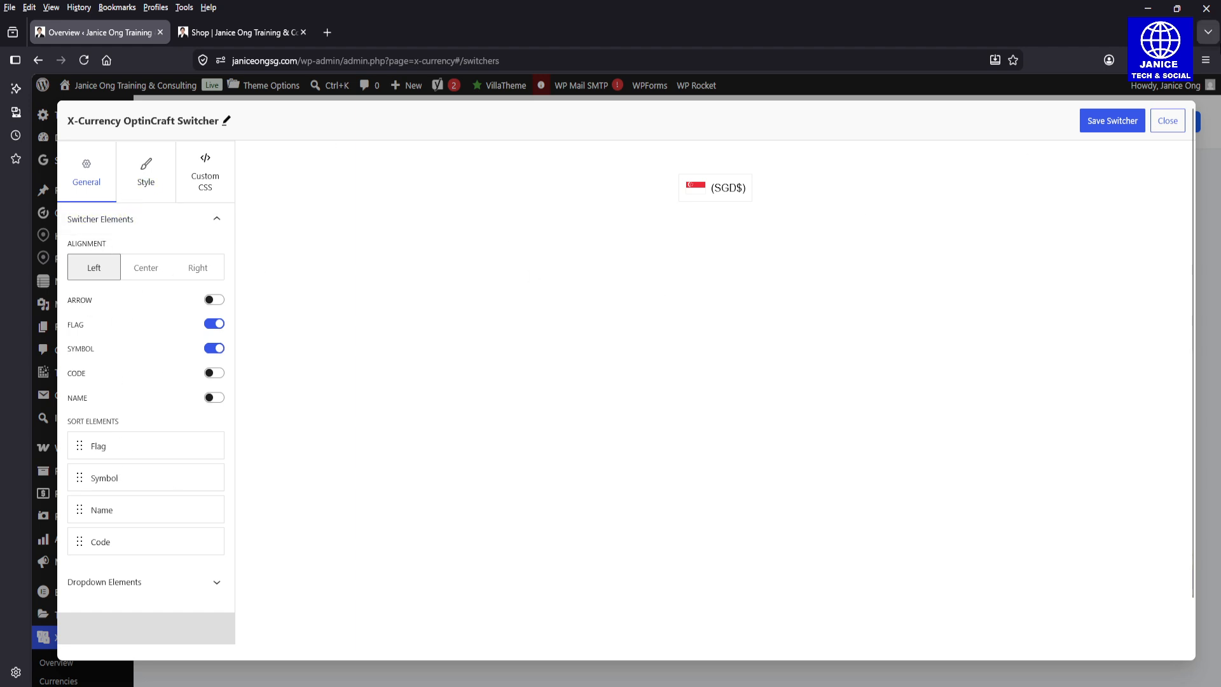
left_click(1170, 121)
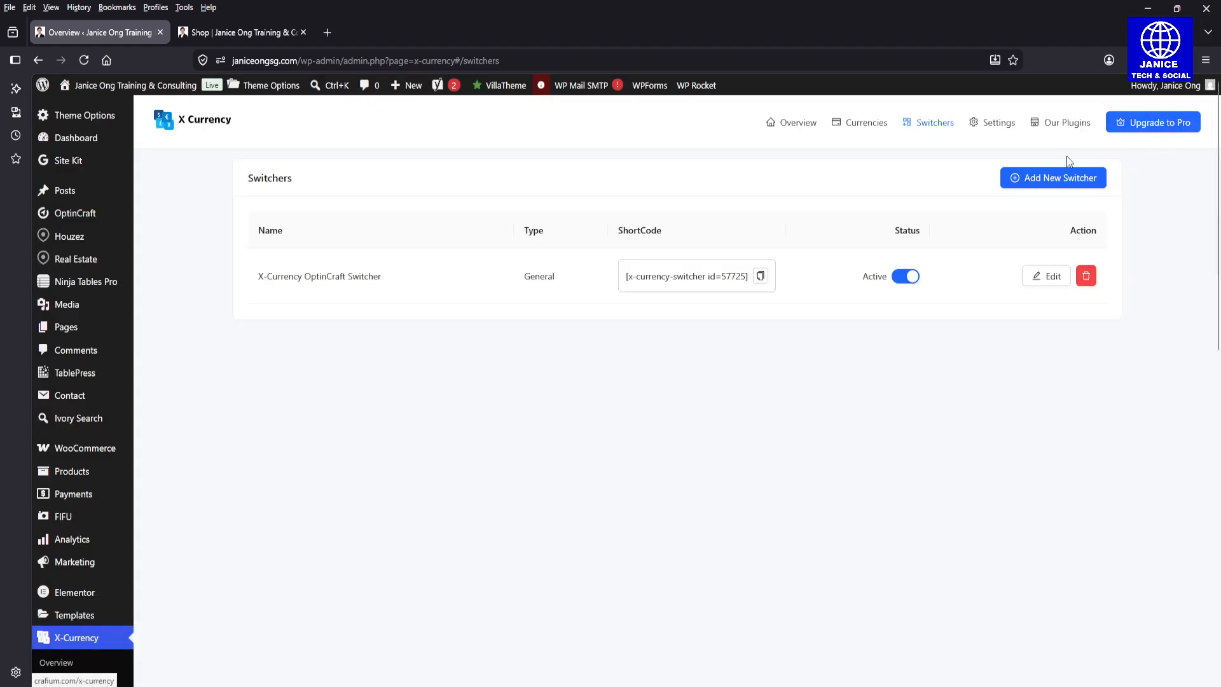
left_click(758, 283)
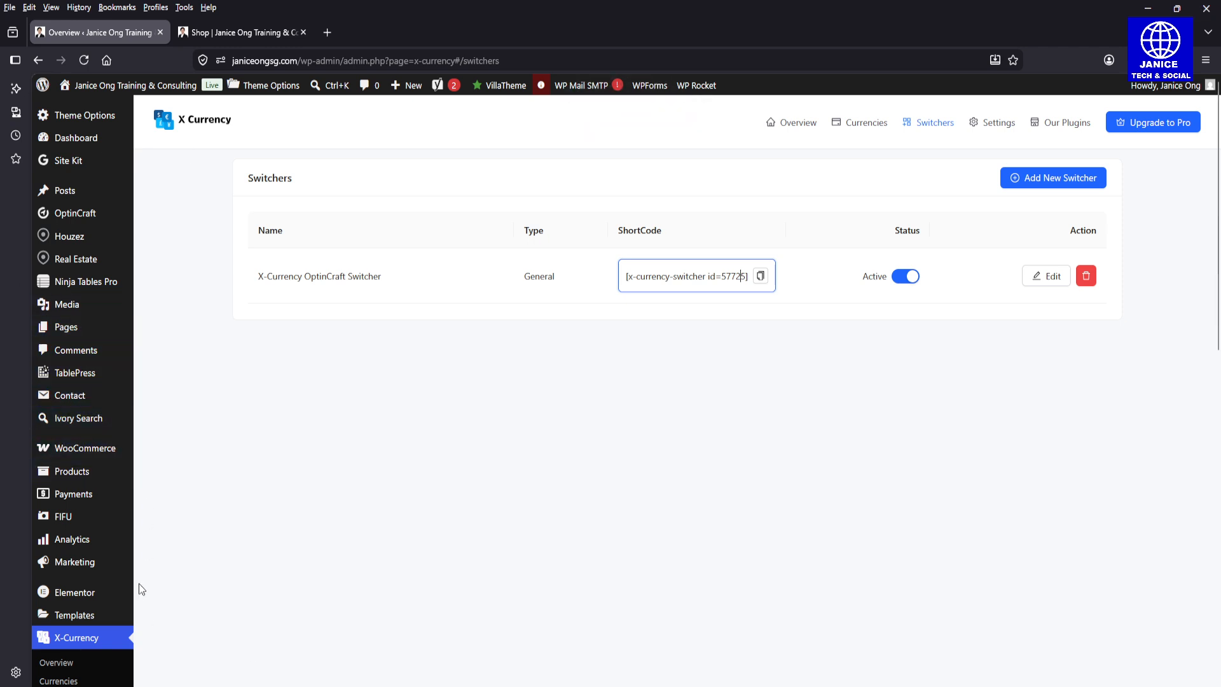
Step: Open the WordPress Menus page under the site's appearance settings
mouse_move(115, 557)
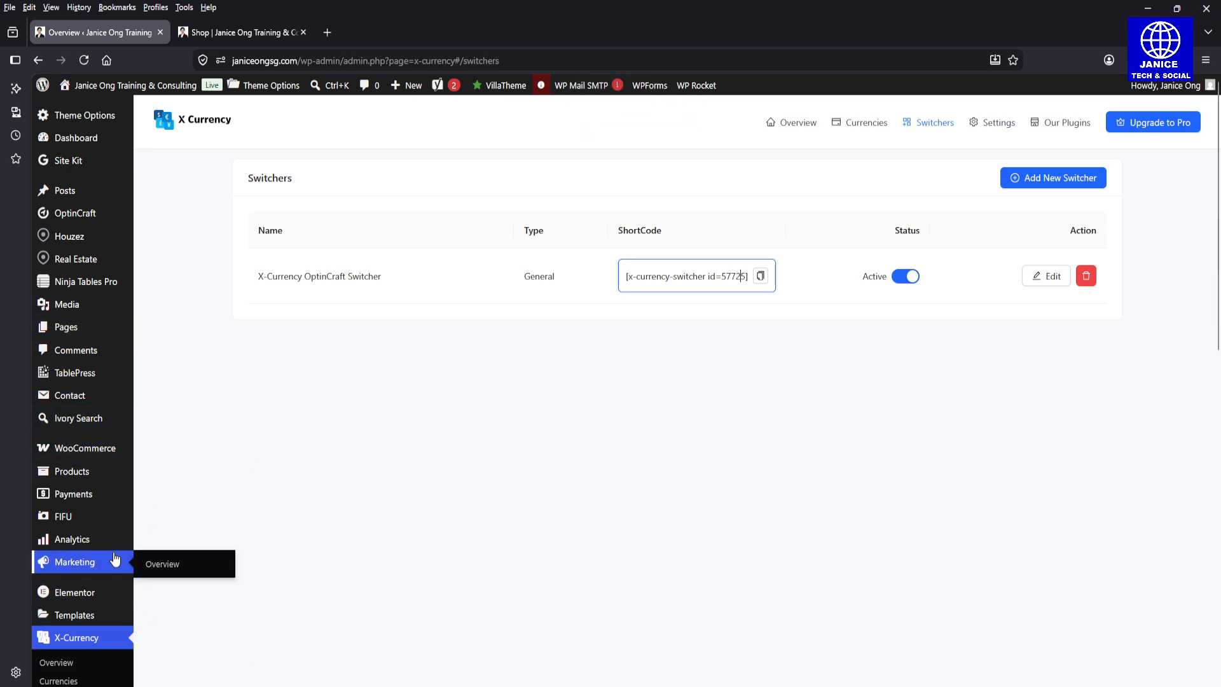
scroll(763, 528, "down", 2)
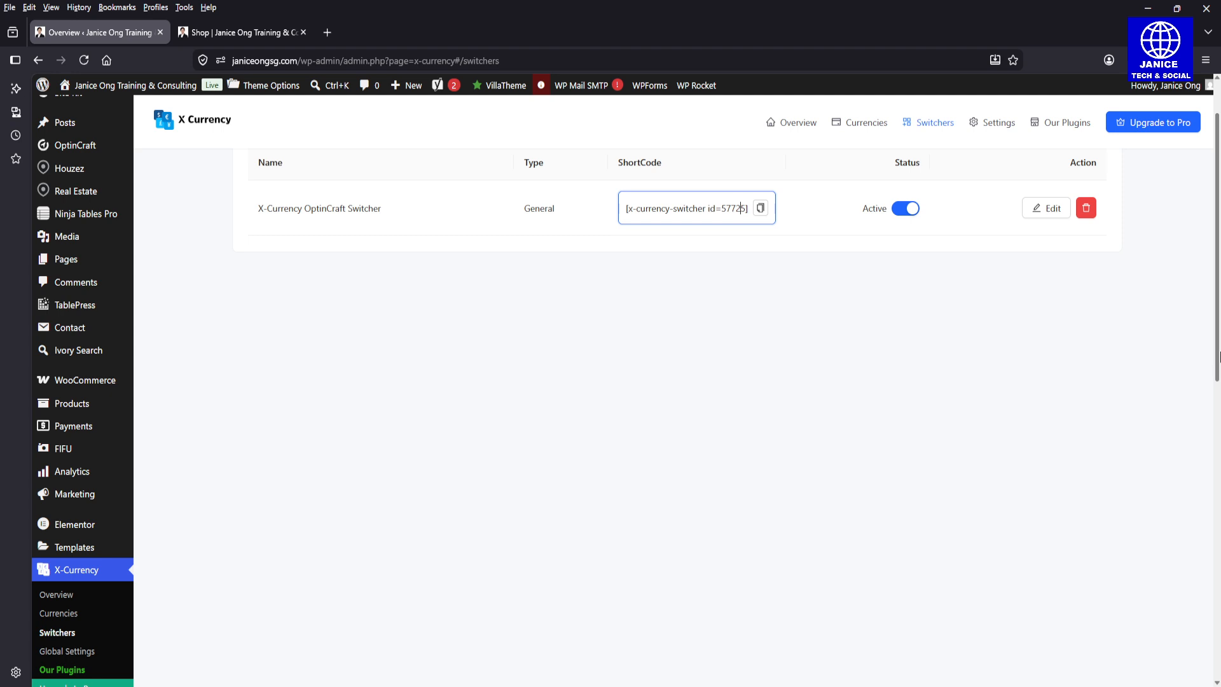
left_click_drag(1218, 356, 1220, 500)
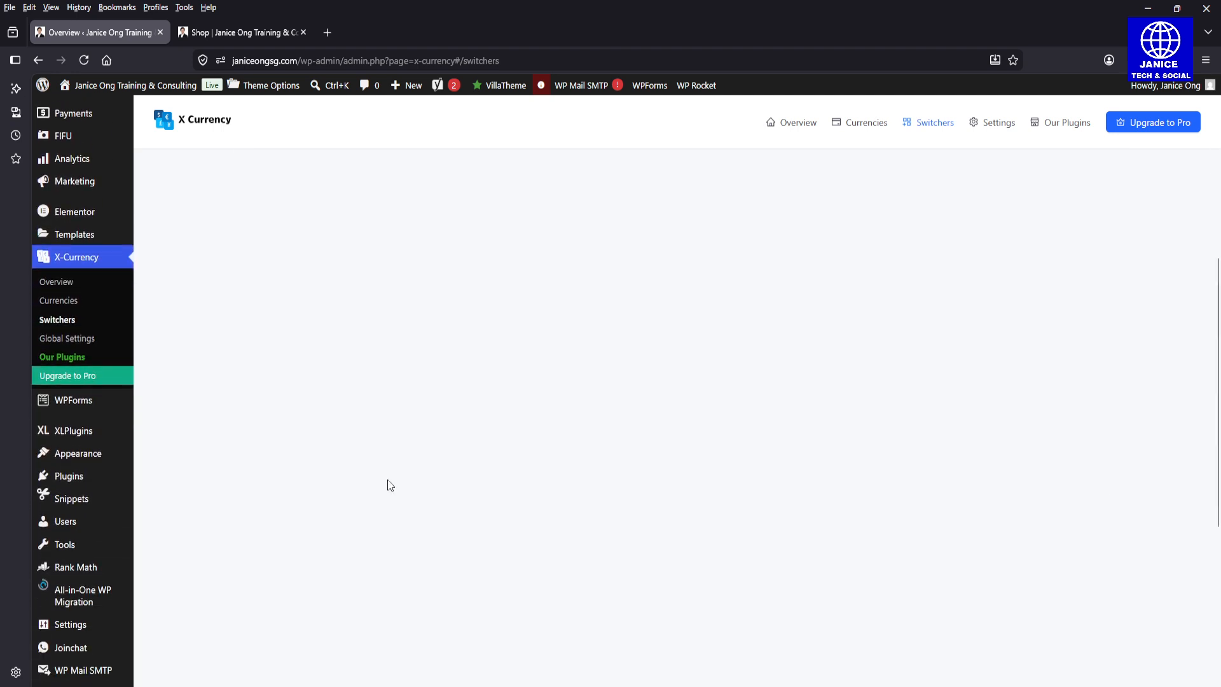
mouse_move(97, 468)
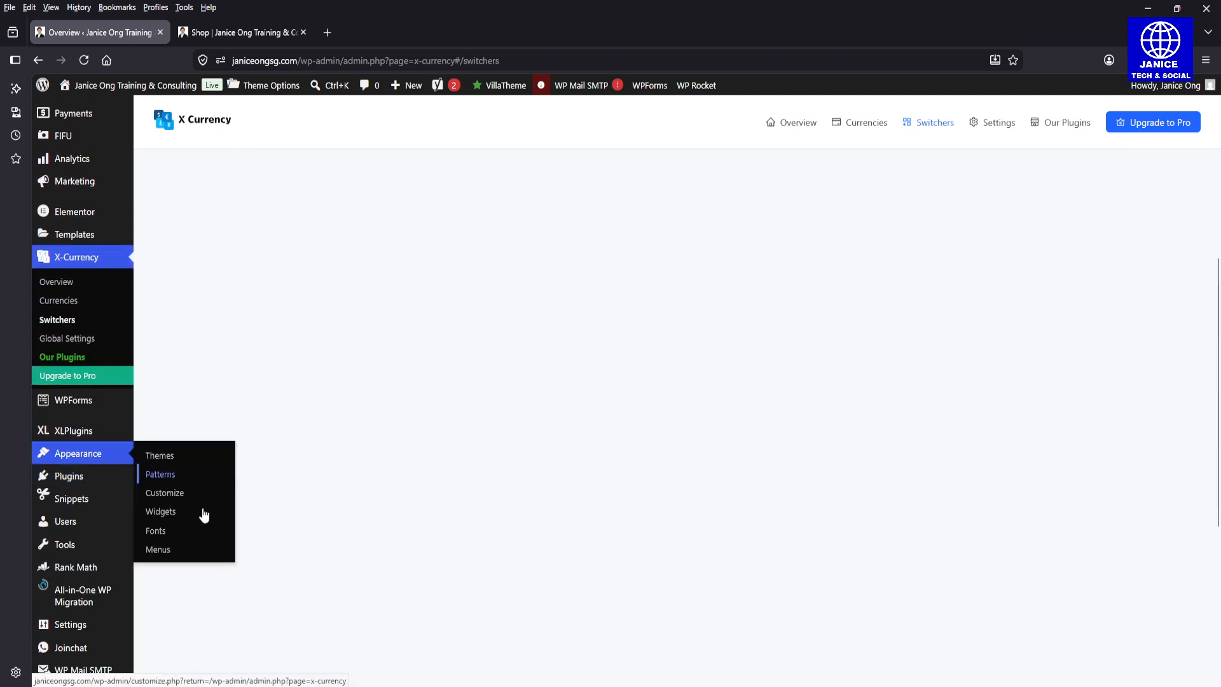
left_click(185, 553)
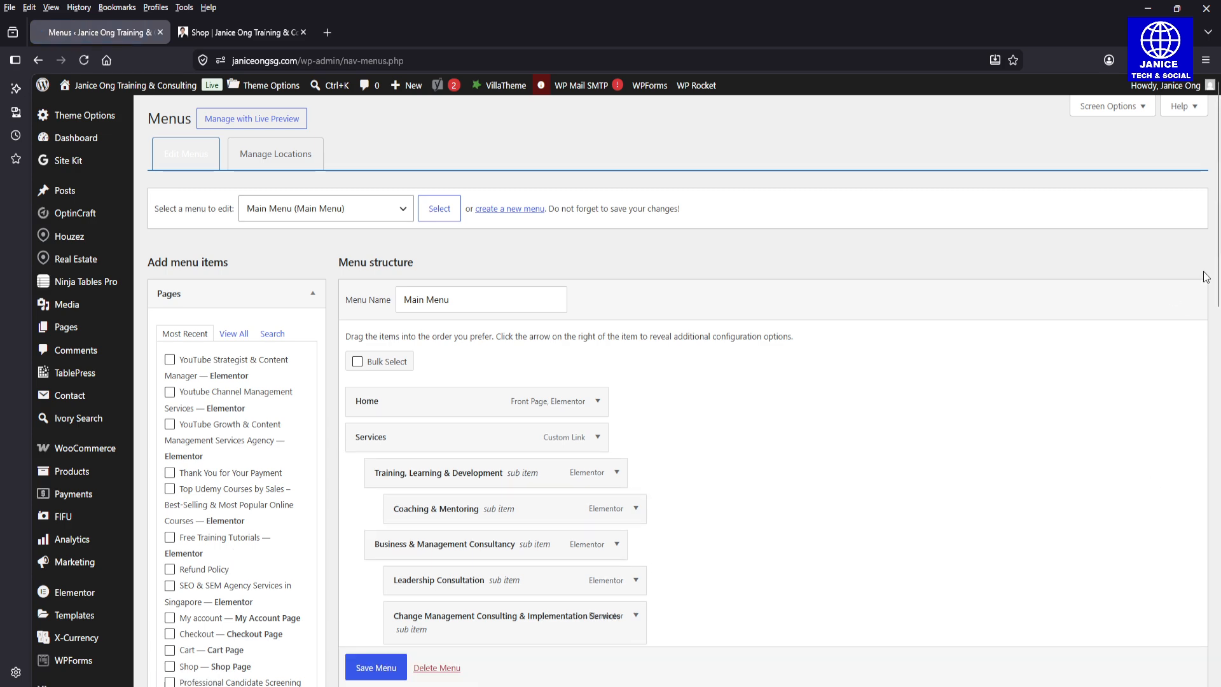
Step: Paste the switcher shortcode into a new Shortcode menu item's content, and remove it without adding it to the Main Menu
left_click_drag(1218, 252, 1219, 462)
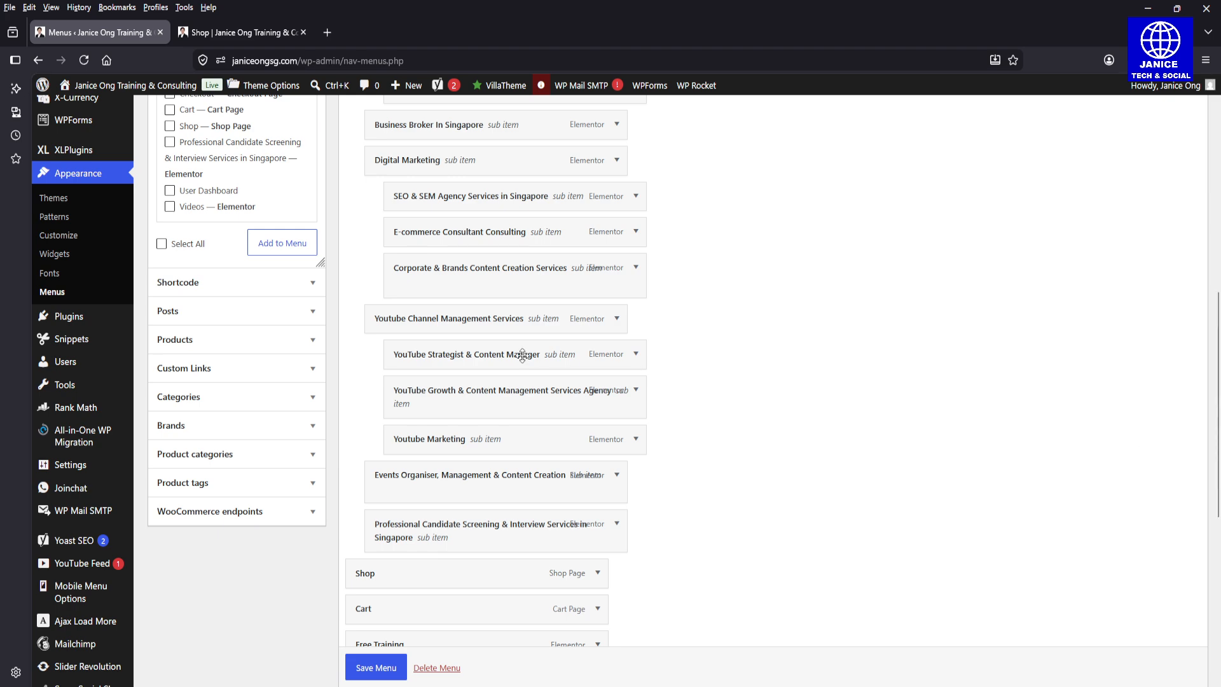
left_click(294, 292)
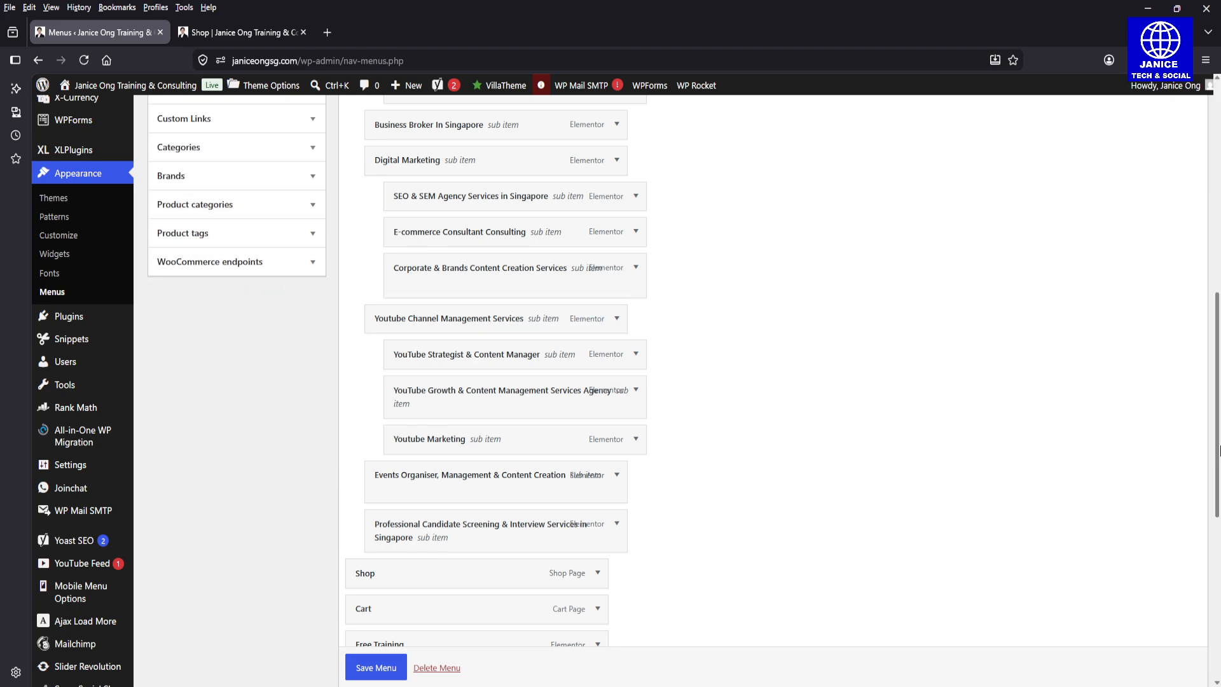
left_click_drag(1219, 401, 1219, 237)
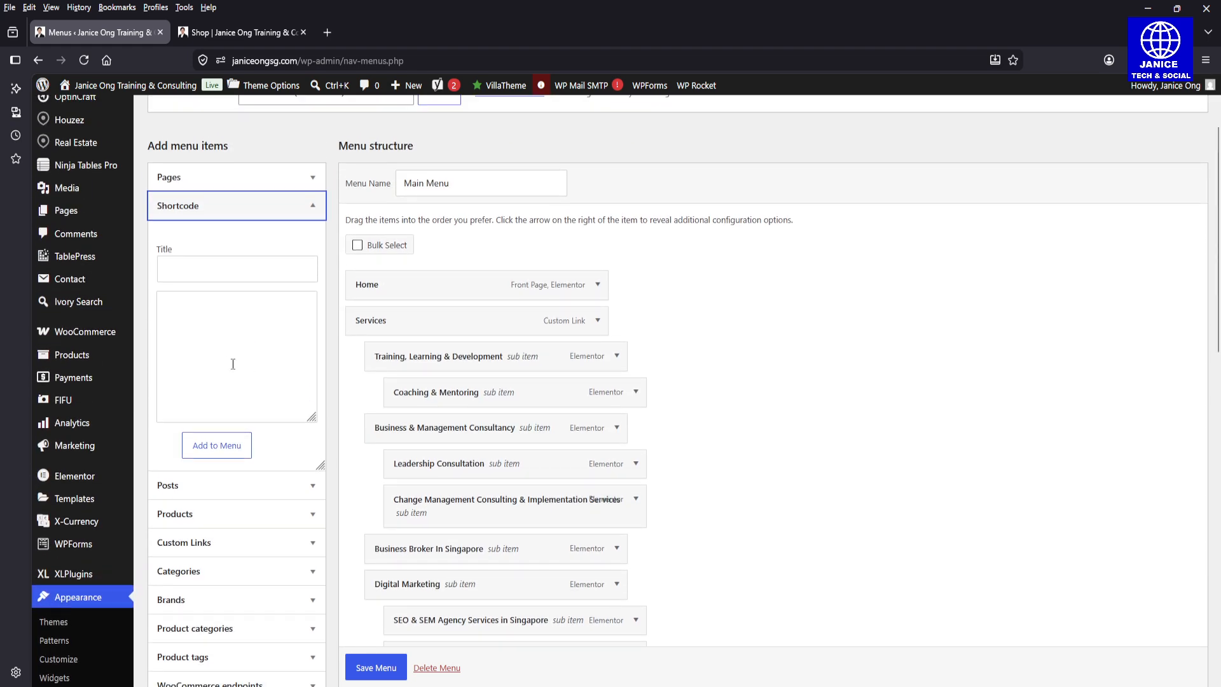
left_click(208, 321)
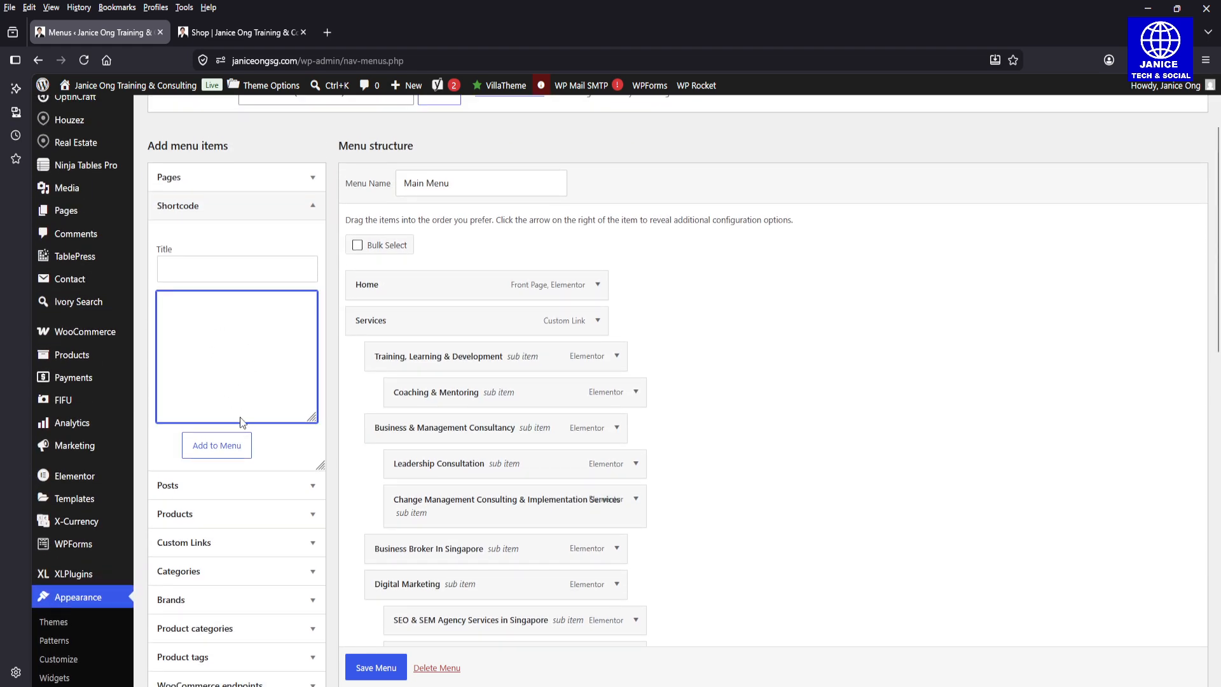
key("ctrl+v")
mouse_move(95, 142)
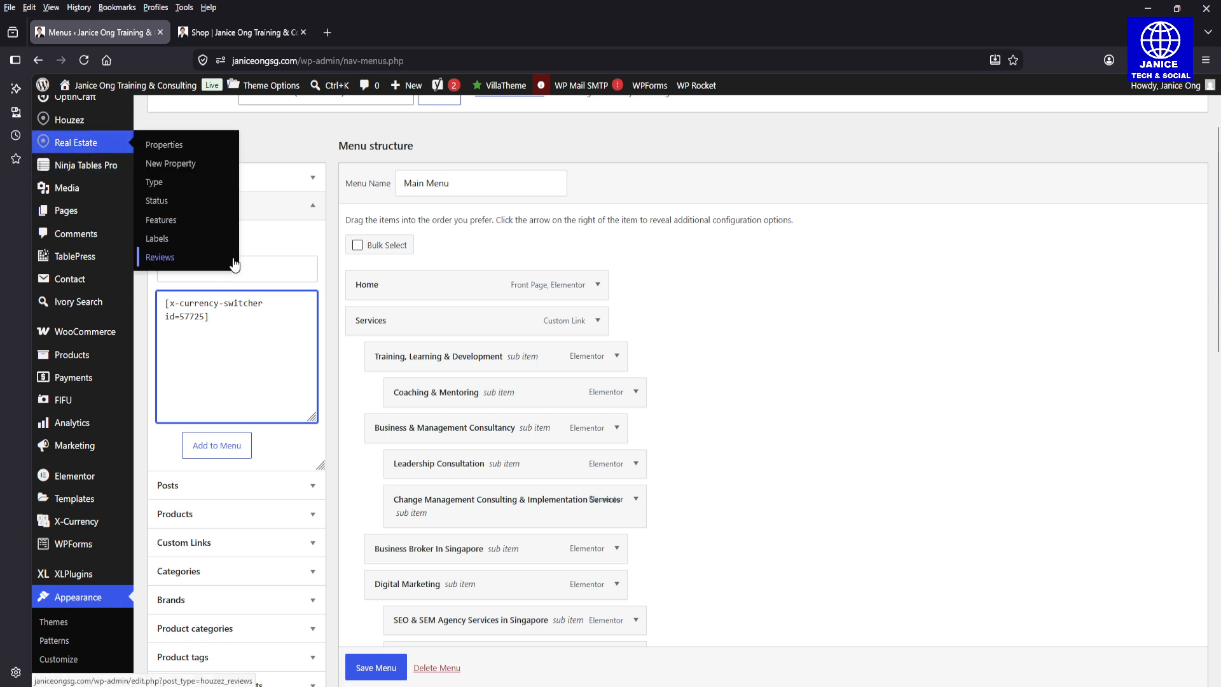
left_click_drag(269, 322, 128, 297)
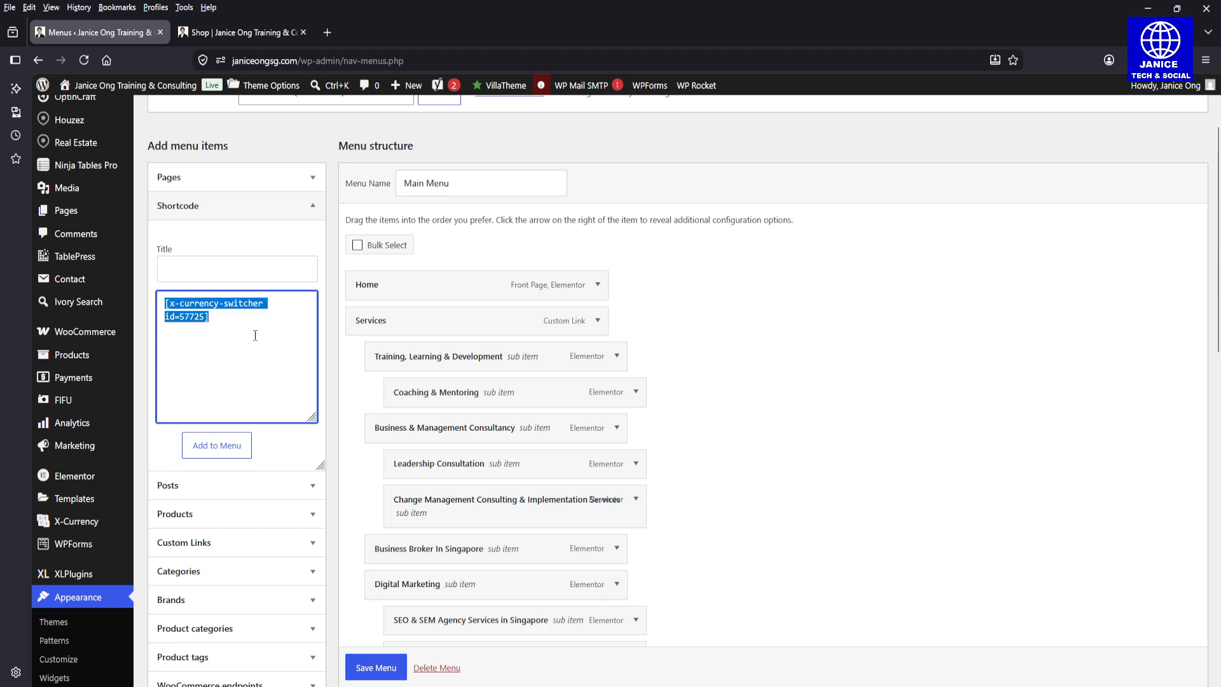
key("ctrl+x")
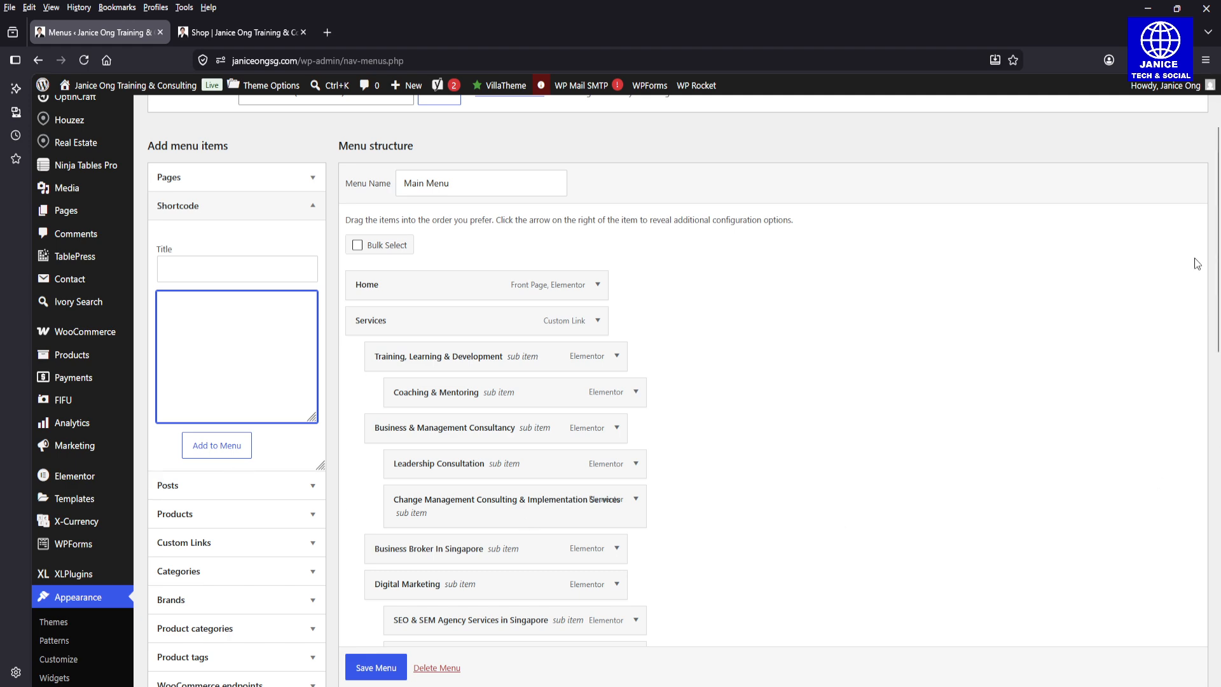
Step: Examine the shortcode items at the end of the Main Menu and compare them with the Shop page's header
left_click_drag(1217, 283, 1218, 551)
scroll(1149, 541, "down", 2)
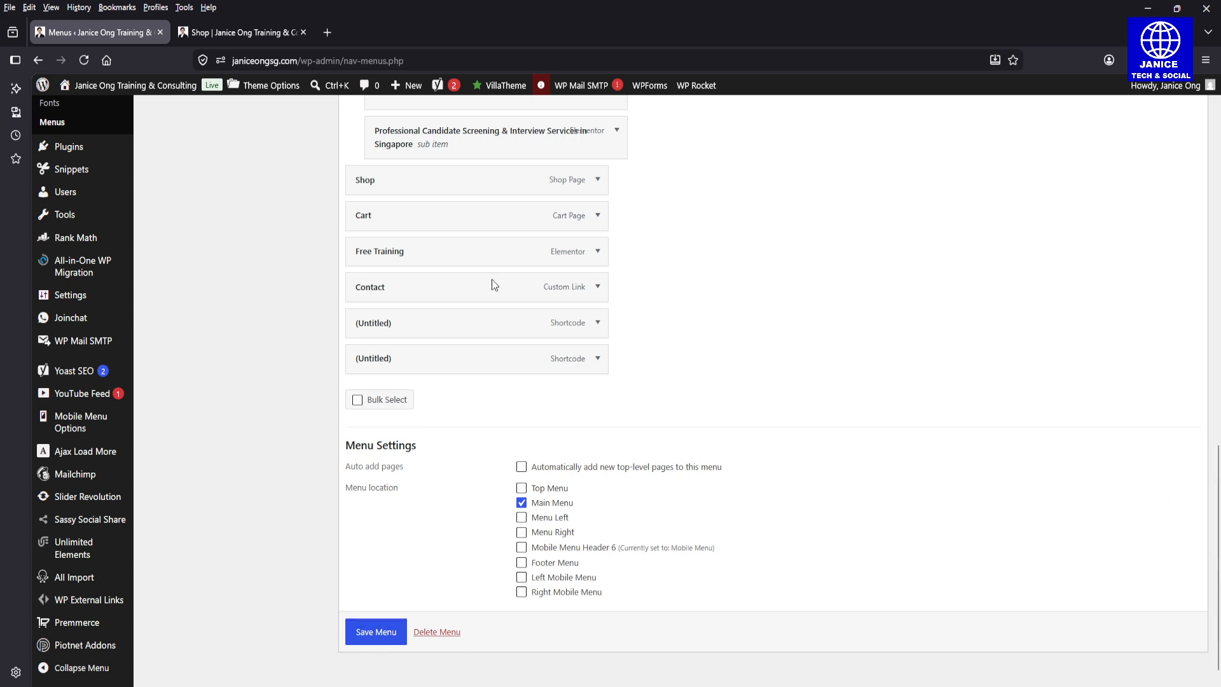
left_click(222, 31)
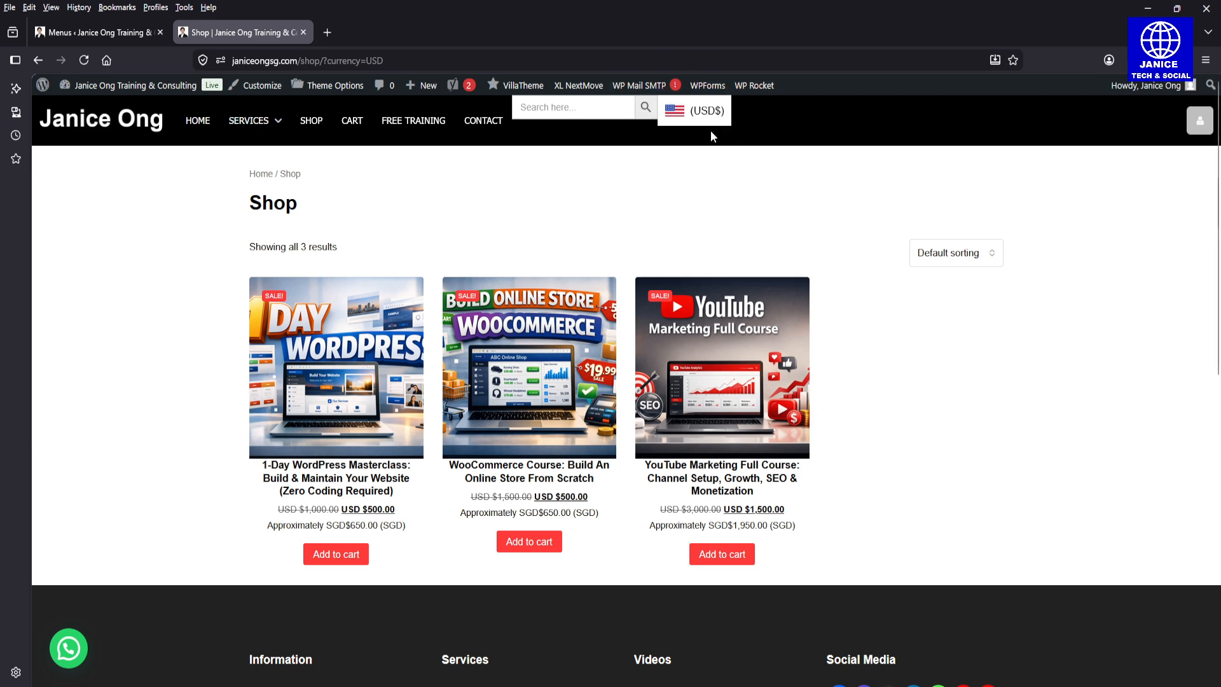
left_click(114, 32)
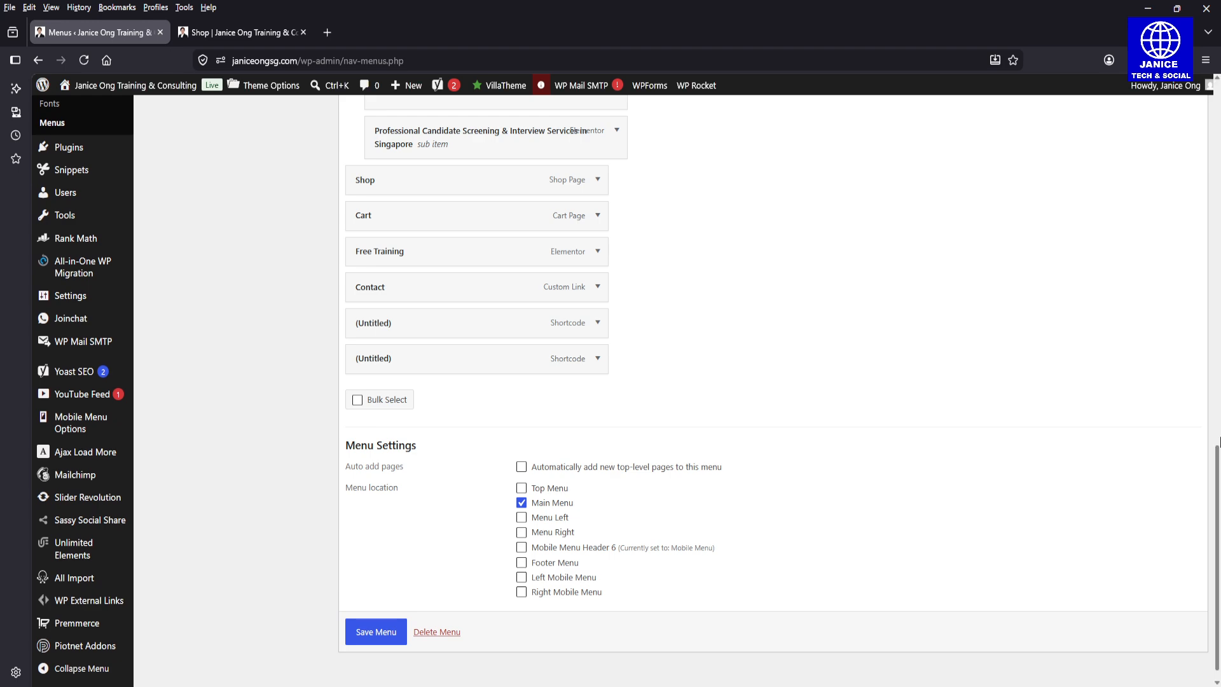
Step: Leave the menu editor for the X-Currency plugin and open its settings
left_click_drag(1218, 528, 1217, 152)
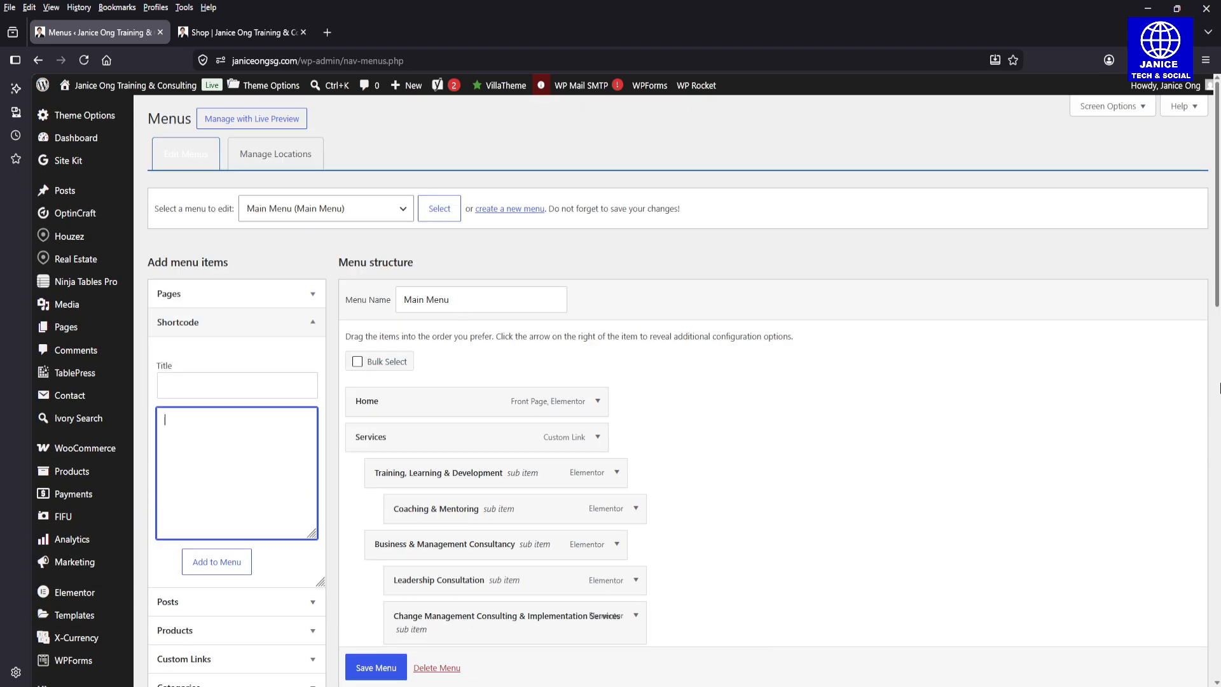
left_click_drag(1218, 160, 1219, 253)
left_click(74, 381)
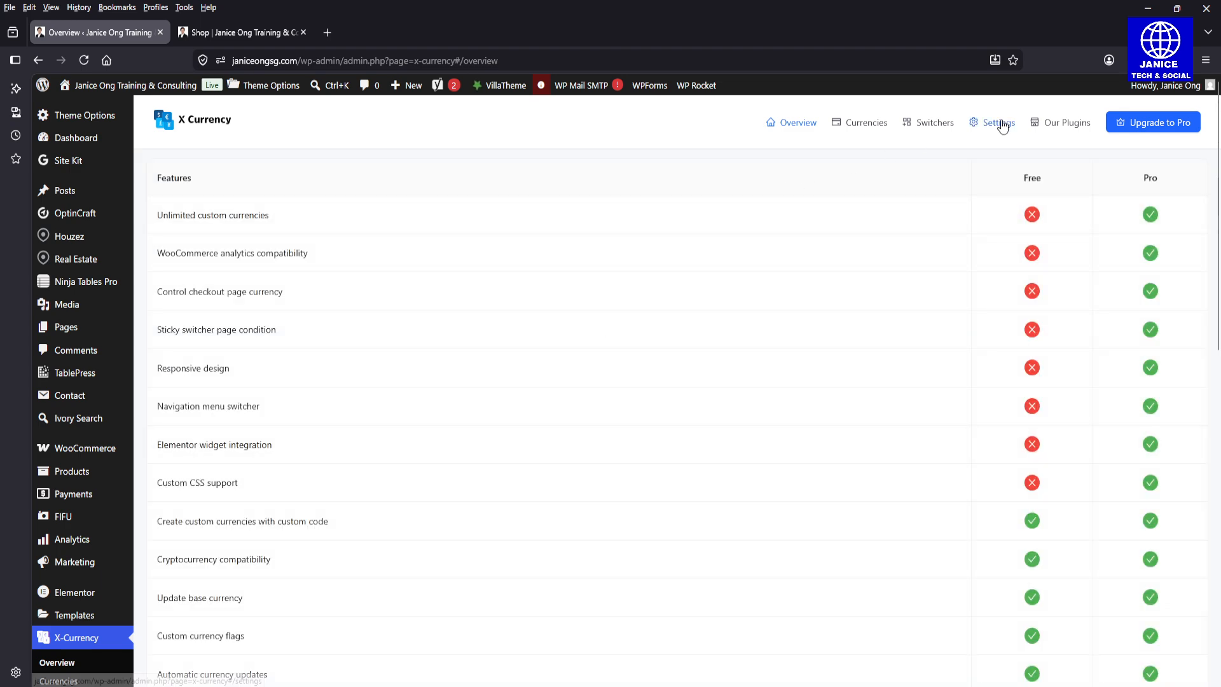
left_click(979, 131)
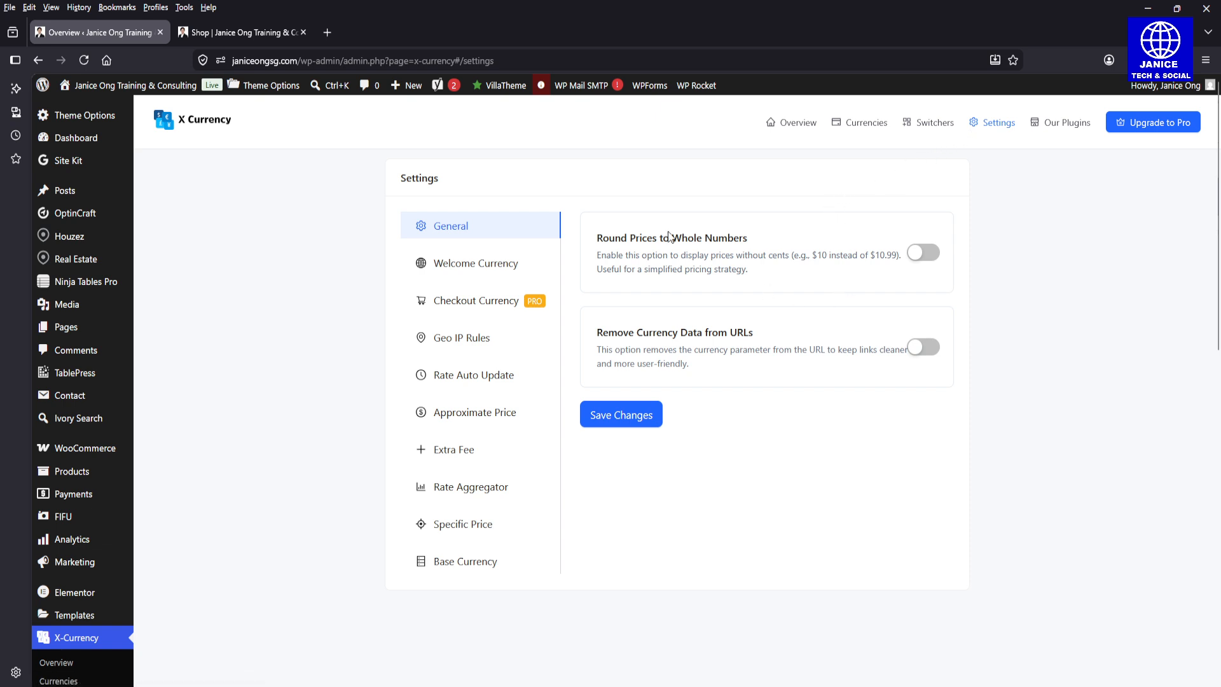
Step: Examine the welcome currency choices without changing them, and view the checkout currency settings
left_click(476, 271)
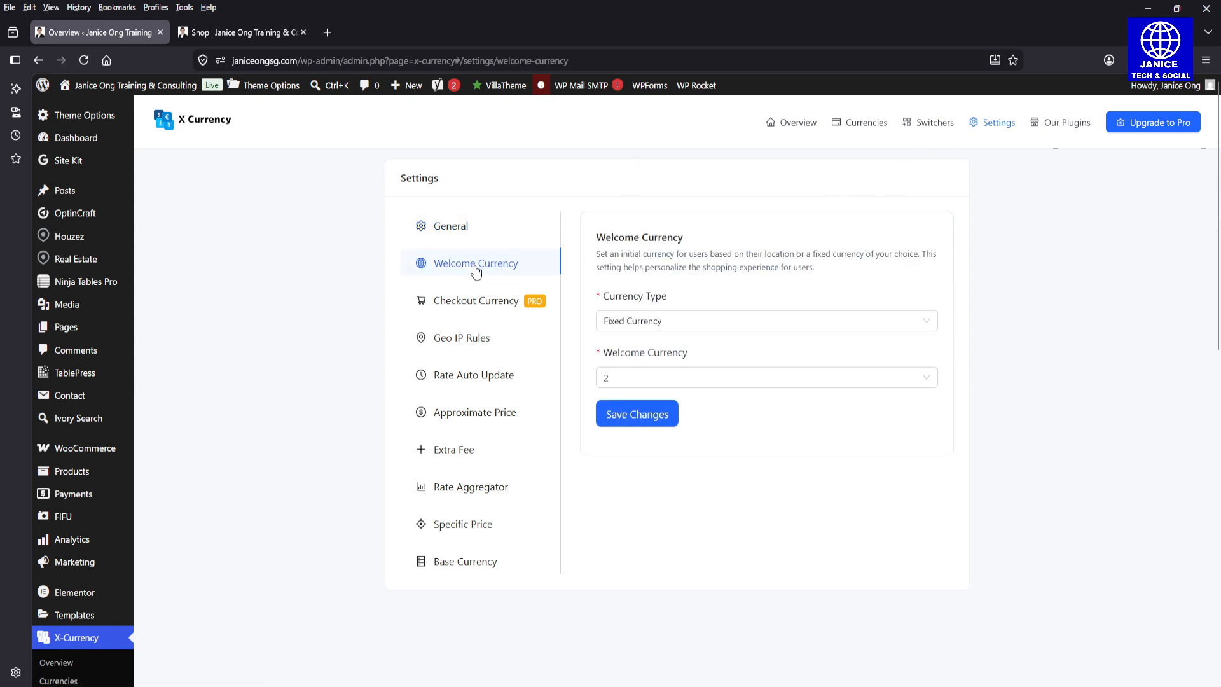
left_click(669, 385)
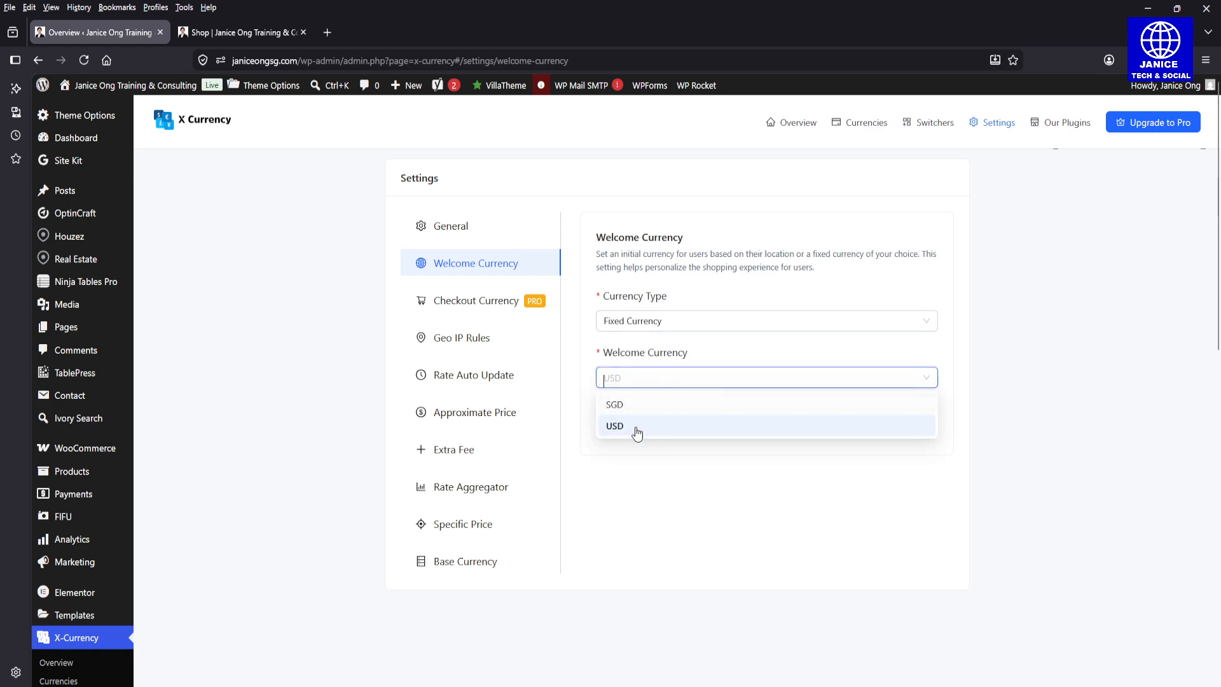
left_click(616, 474)
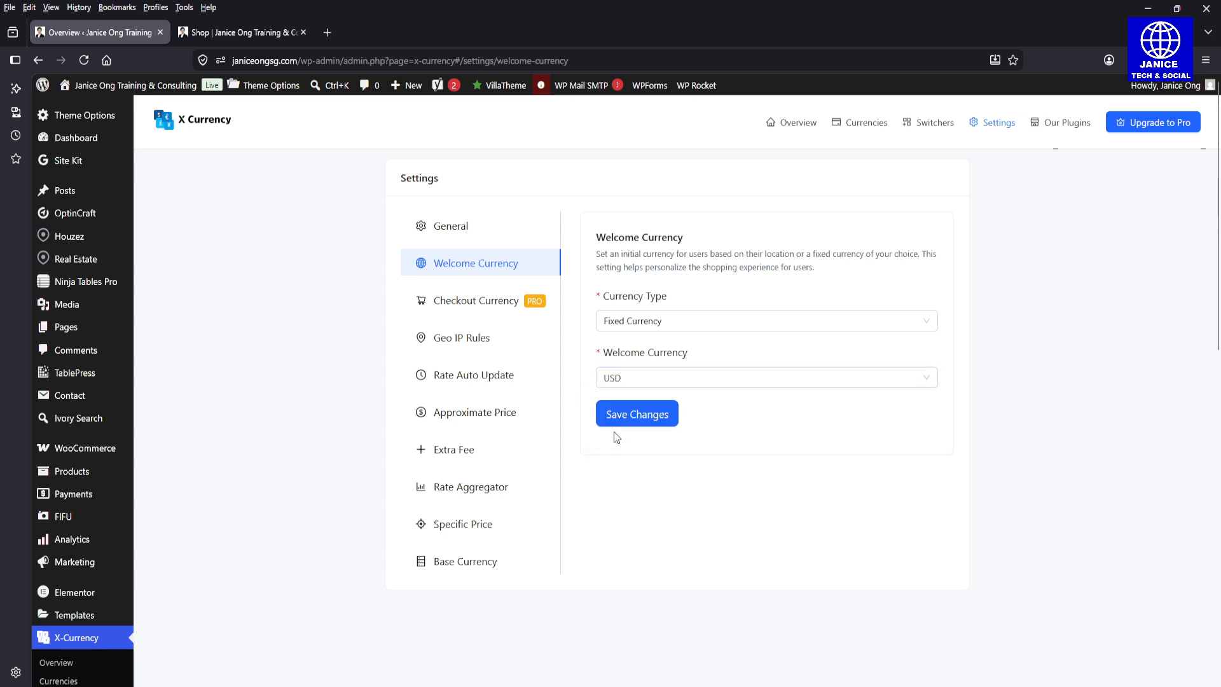
left_click(468, 306)
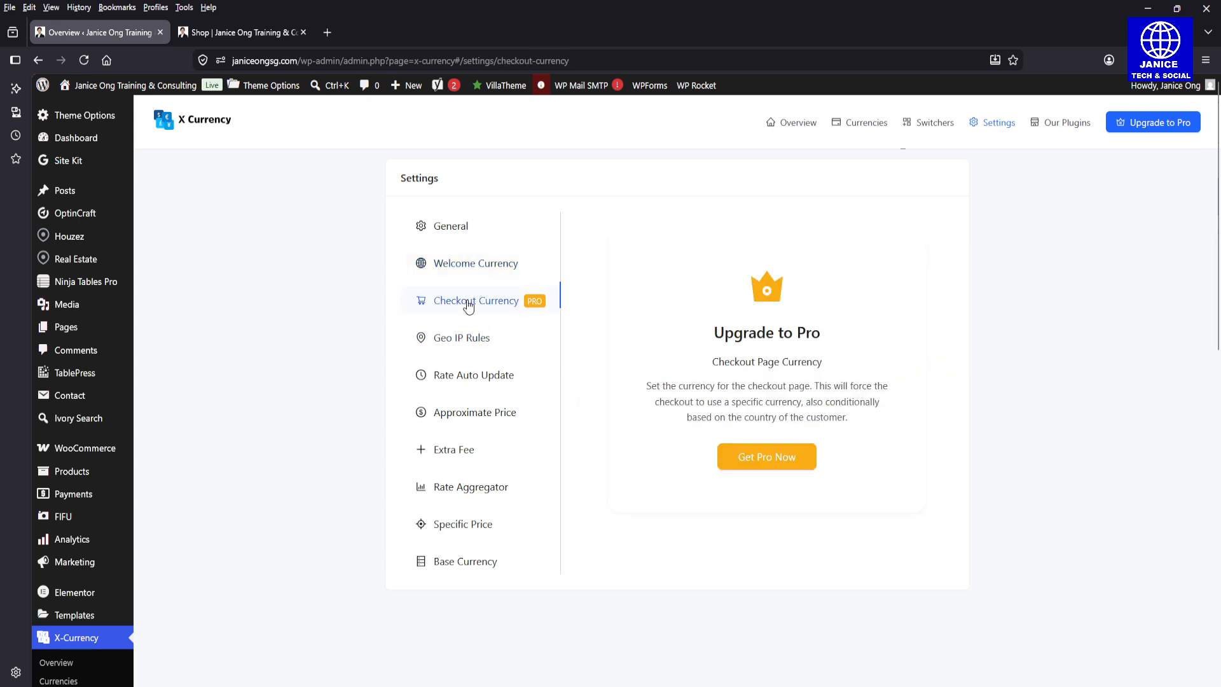
Step: Examine the Geo IP rules for SGD and USD, including their welcome country options, without choosing a country
left_click(457, 345)
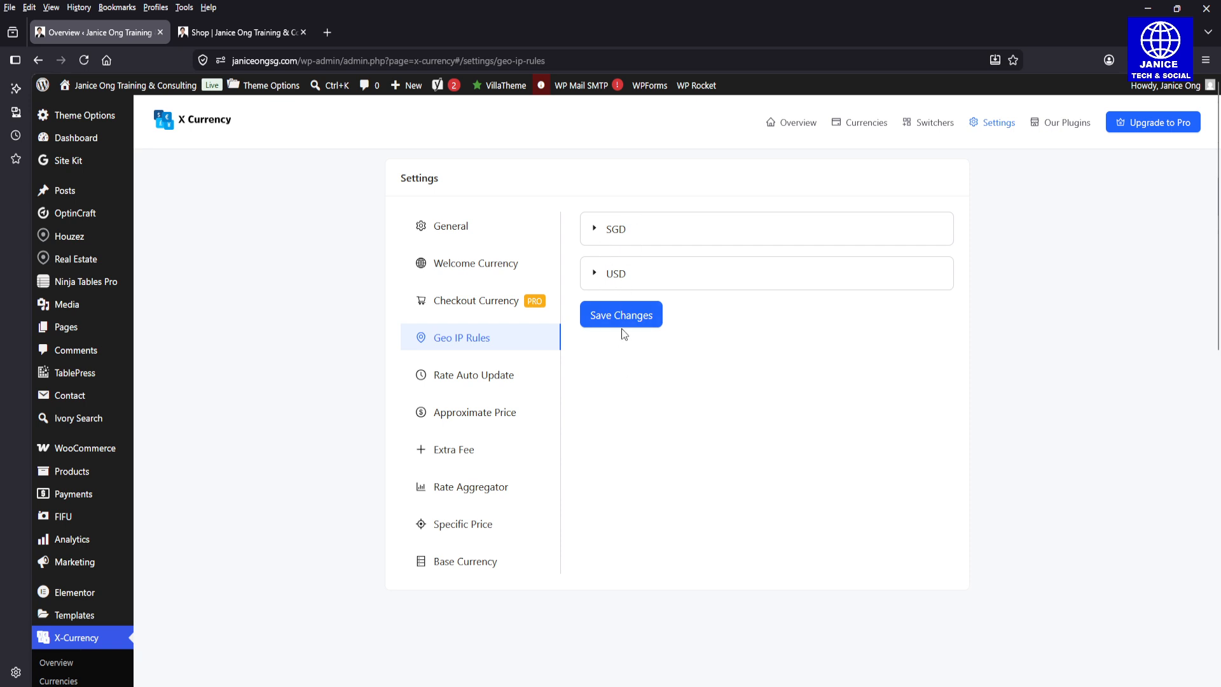
left_click(647, 233)
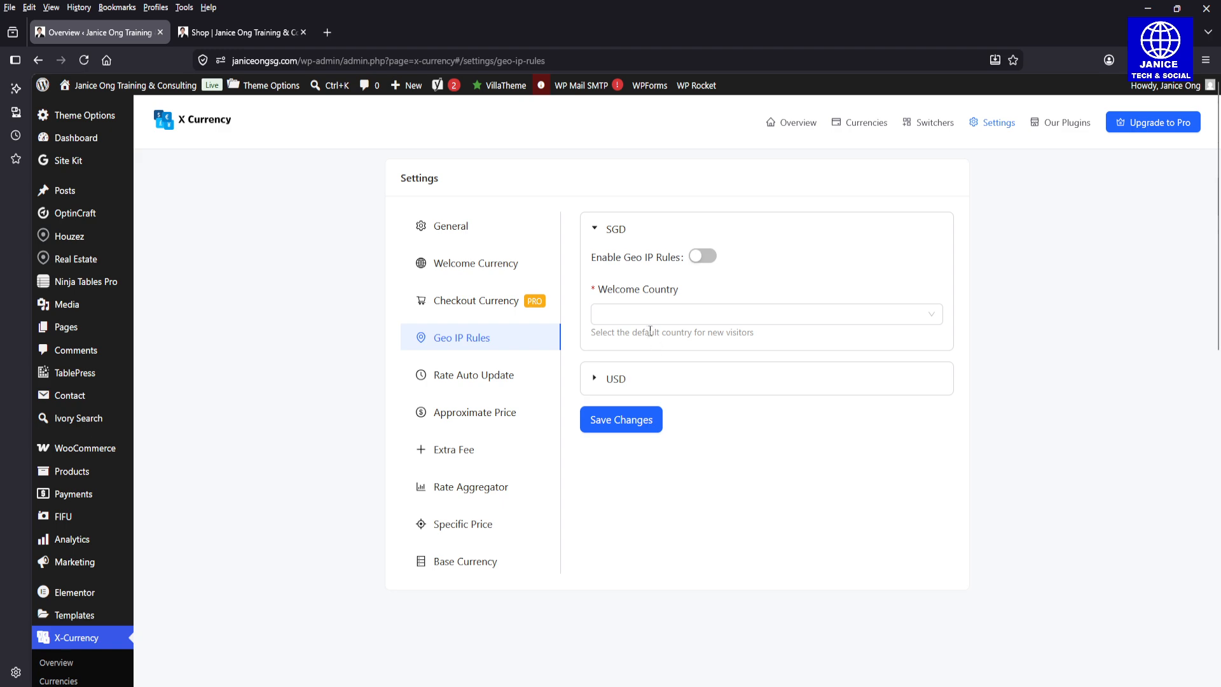
left_click(649, 316)
left_click(646, 299)
left_click(658, 380)
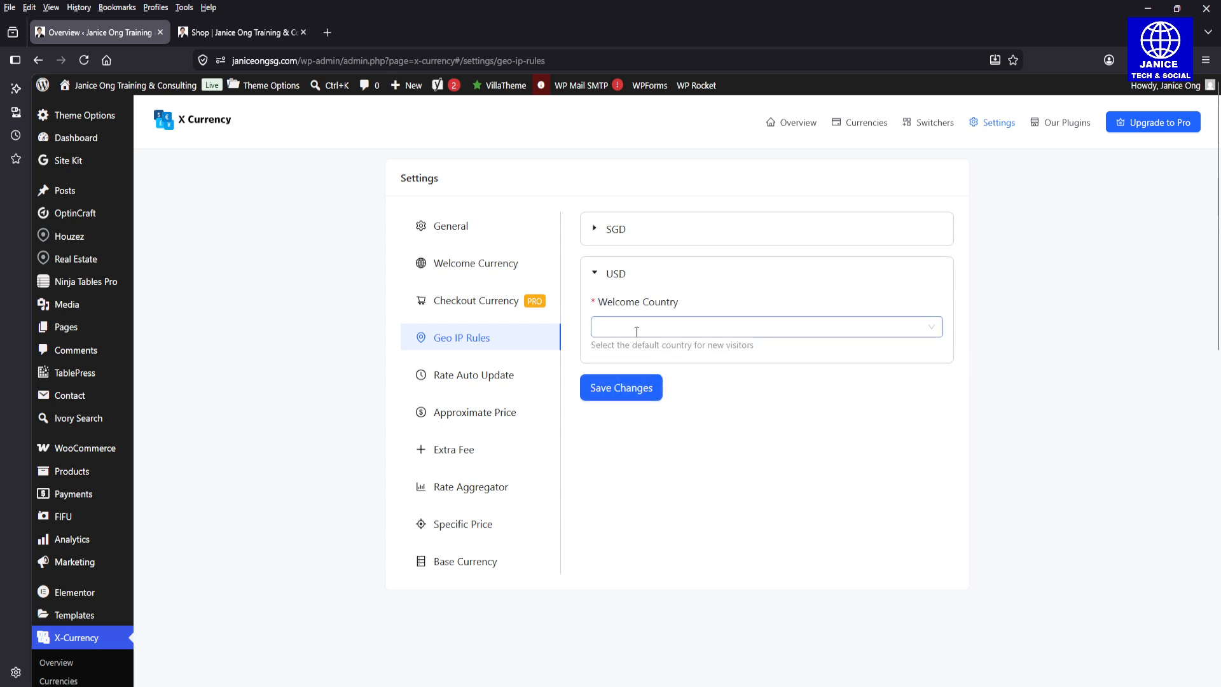
left_click(650, 337)
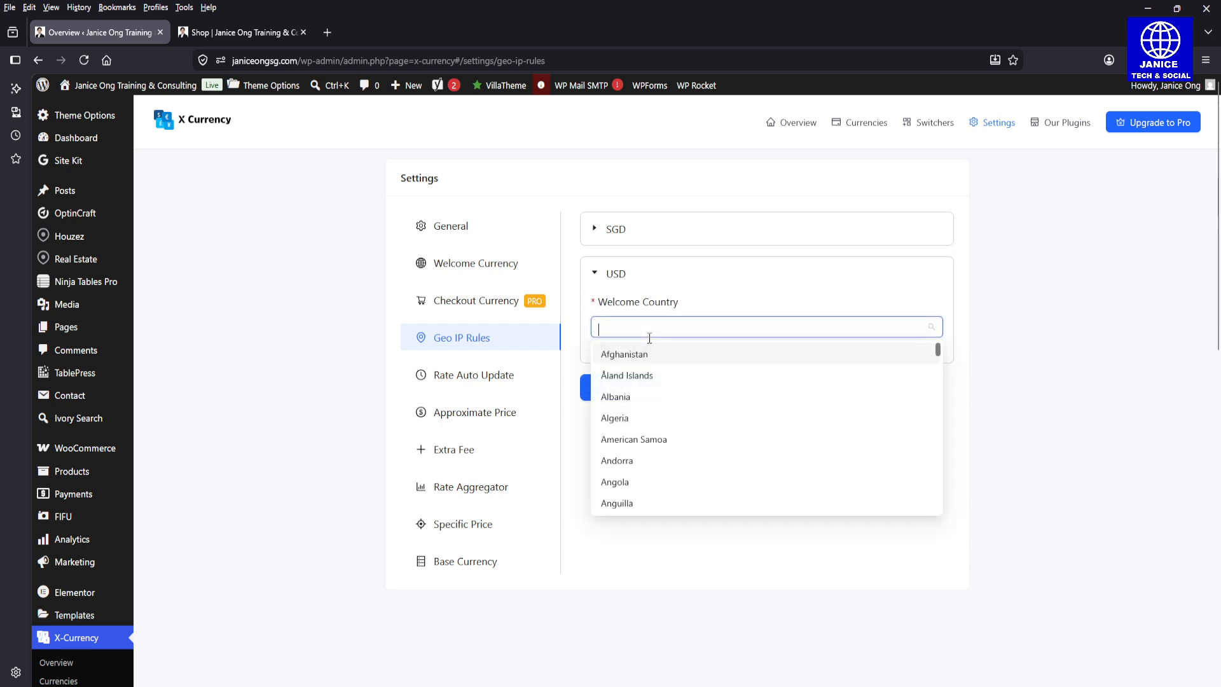
left_click(673, 305)
left_click(673, 278)
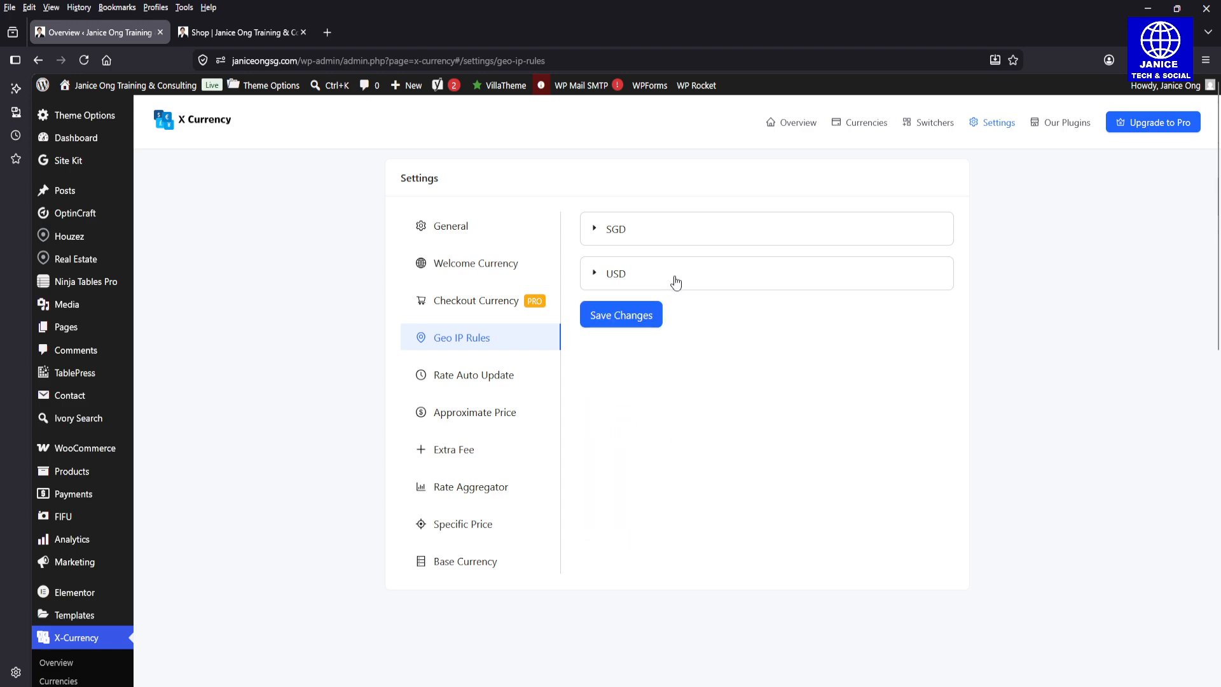
Step: Switch on currency rate auto update to view its update interval and interval type options, without saving
left_click(512, 380)
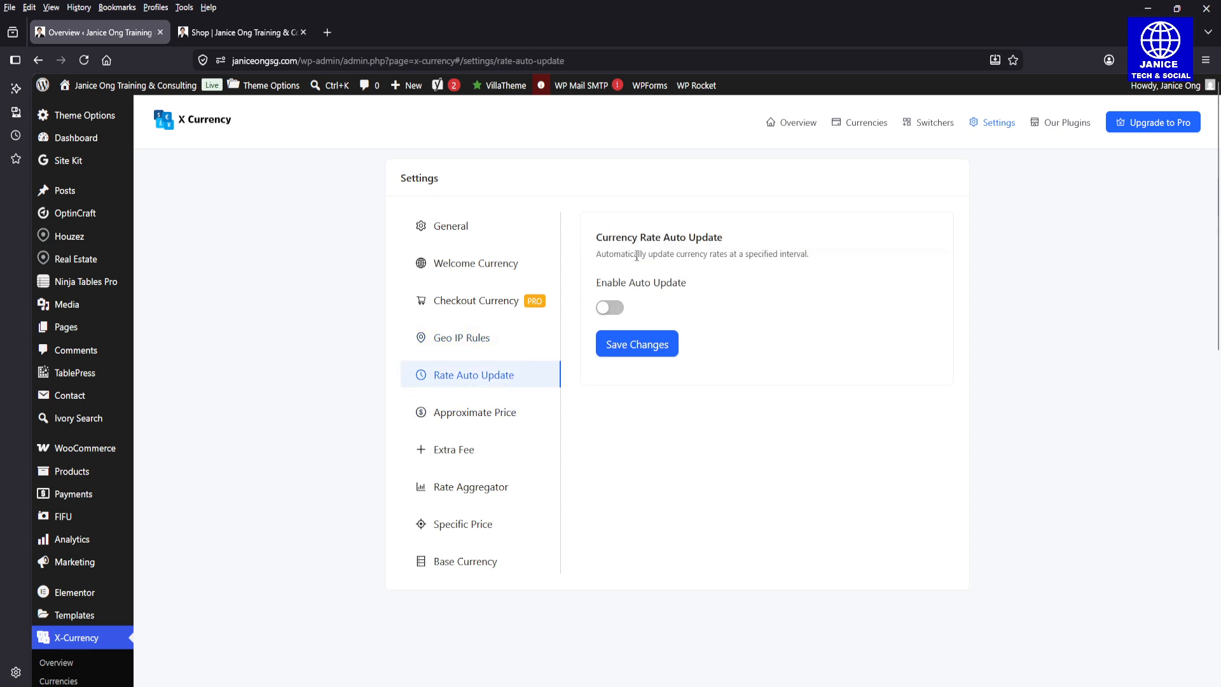
left_click(609, 307)
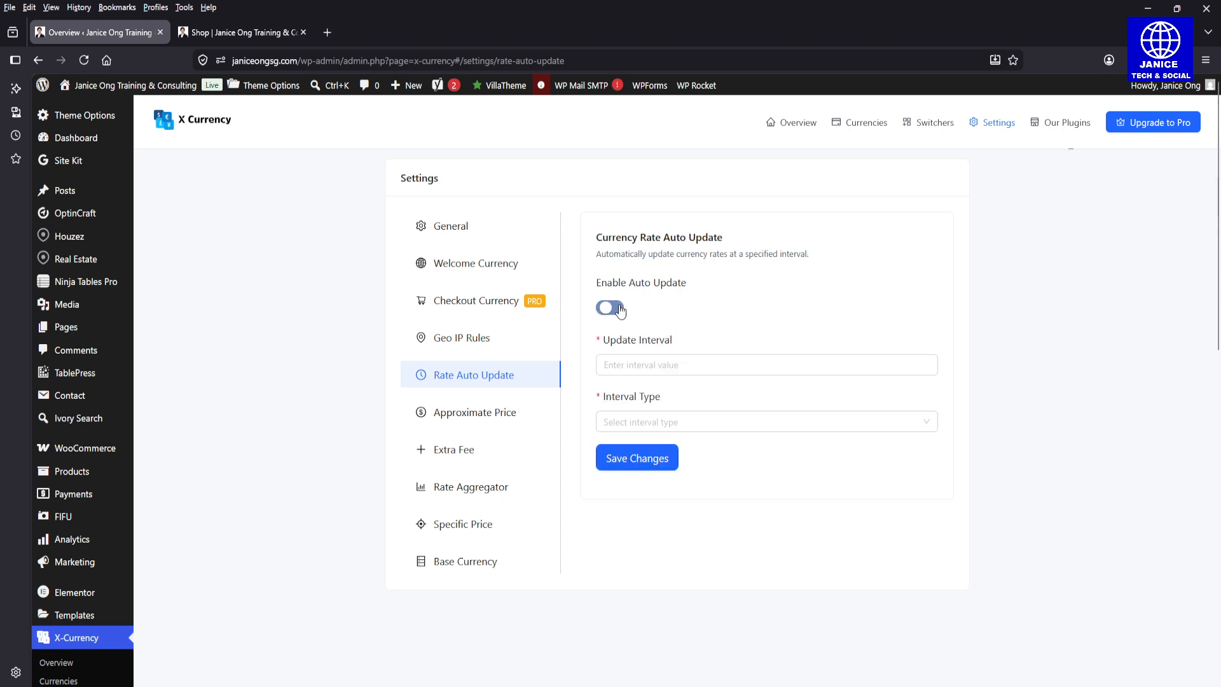
left_click(675, 374)
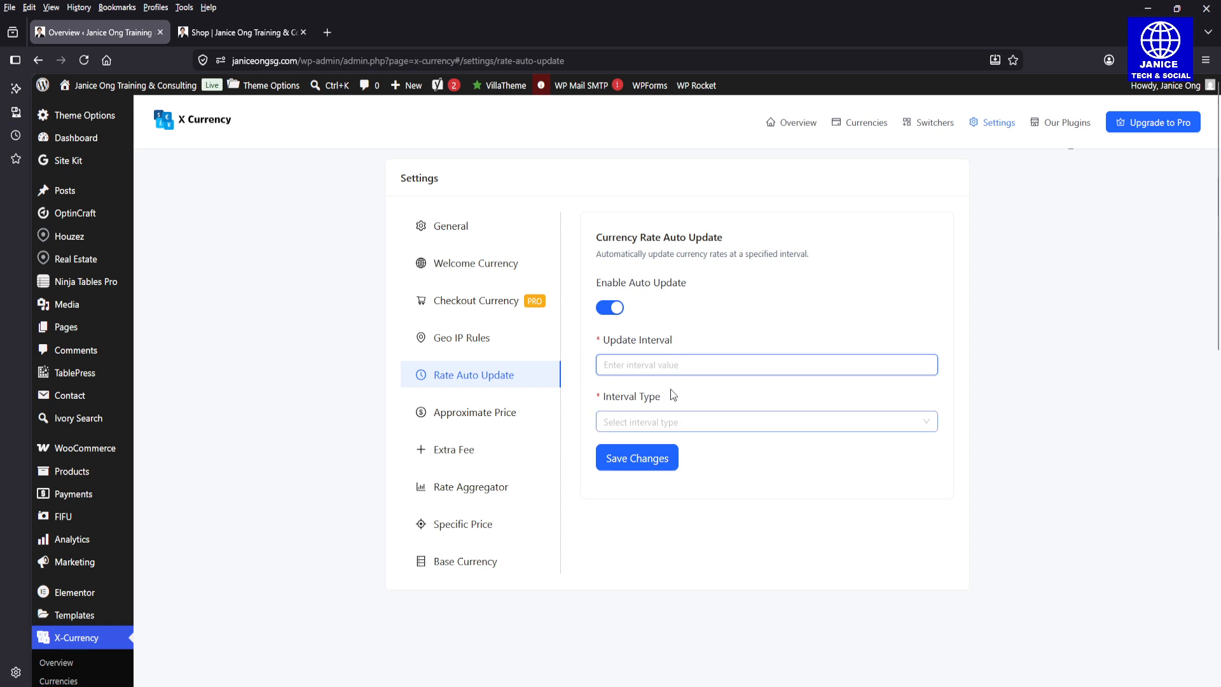
Step: Examine the approximate price settings, toggling the product price and cart and checkout price options off and back on
left_click(461, 413)
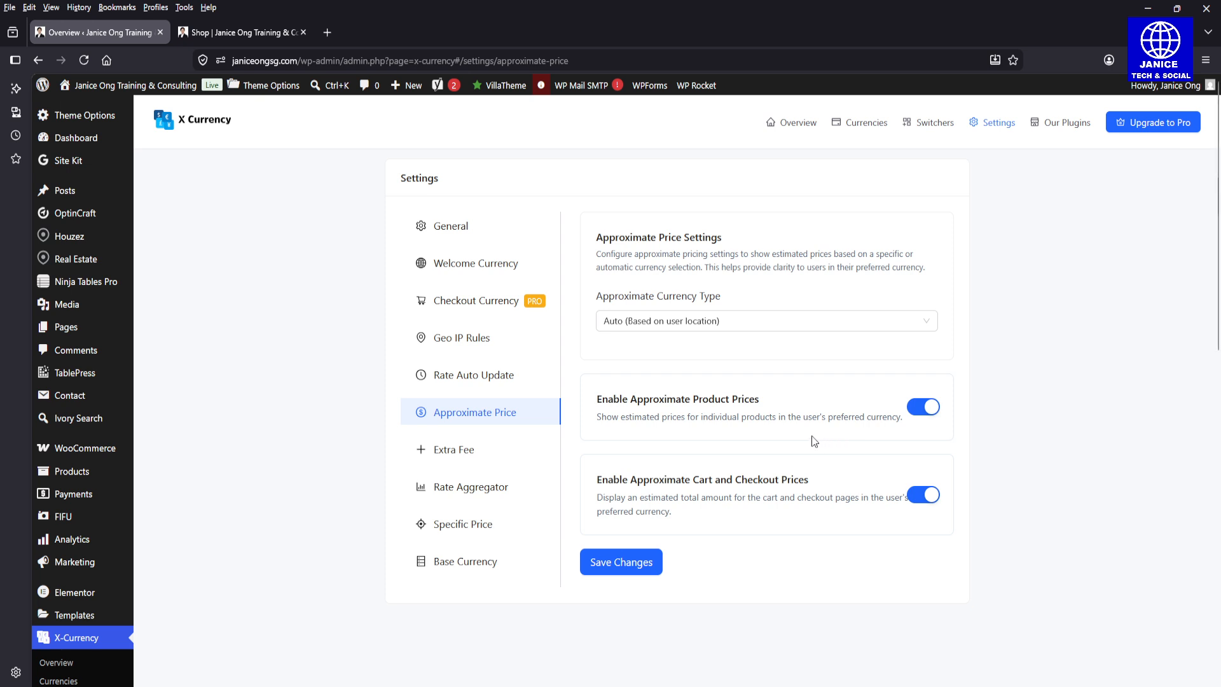
left_click(920, 414)
left_click(932, 413)
left_click(915, 505)
left_click(917, 505)
Step: View the extra fee setting and the available currency rate aggregator providers without selecting one
left_click(497, 452)
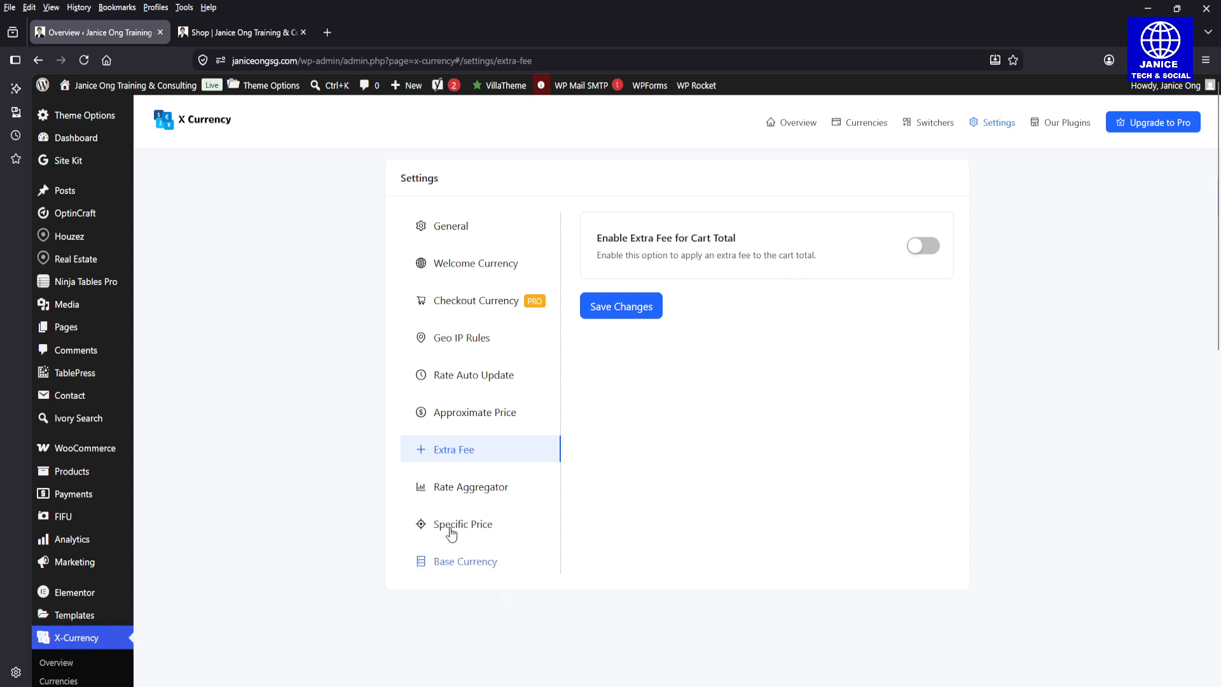
left_click(449, 495)
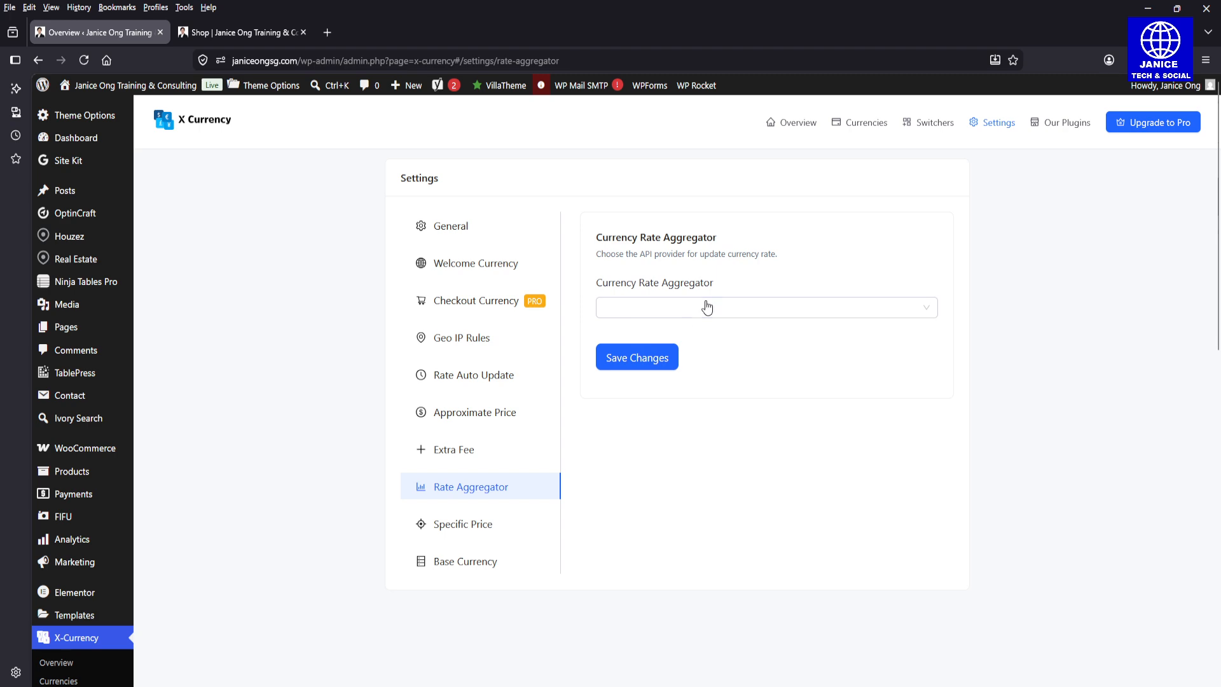
left_click(707, 308)
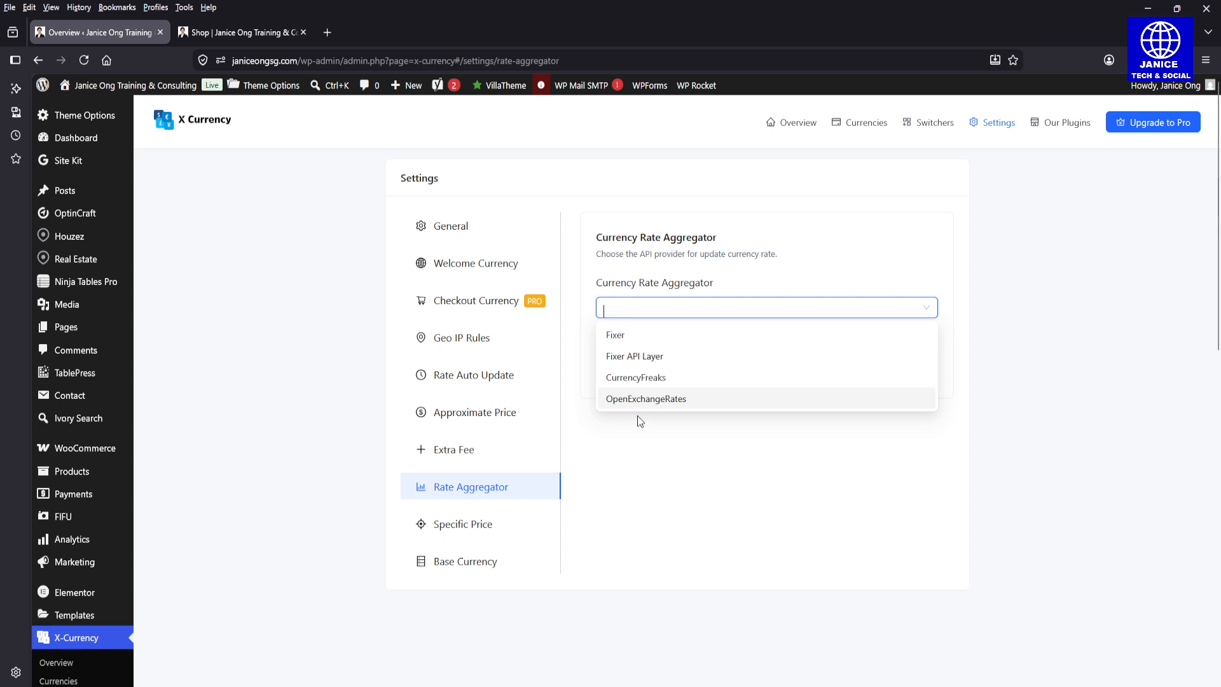
left_click(592, 548)
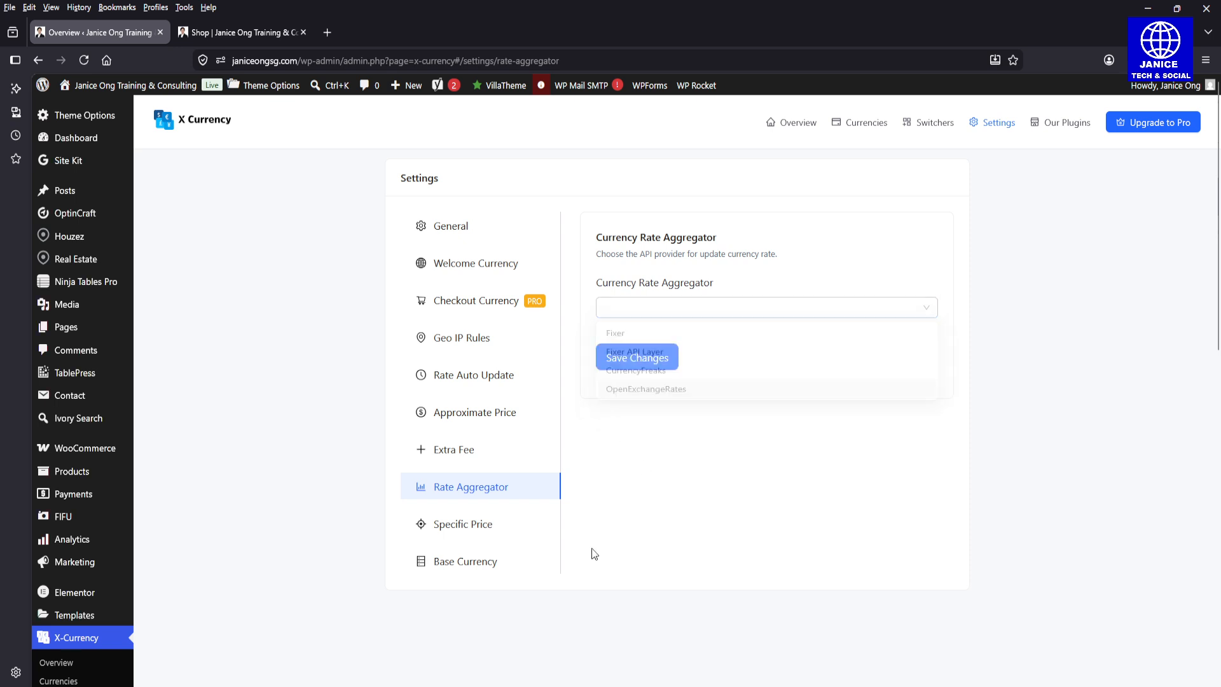
Step: View the specific price settings and the base currency choices, keeping USD as the base currency
left_click(486, 526)
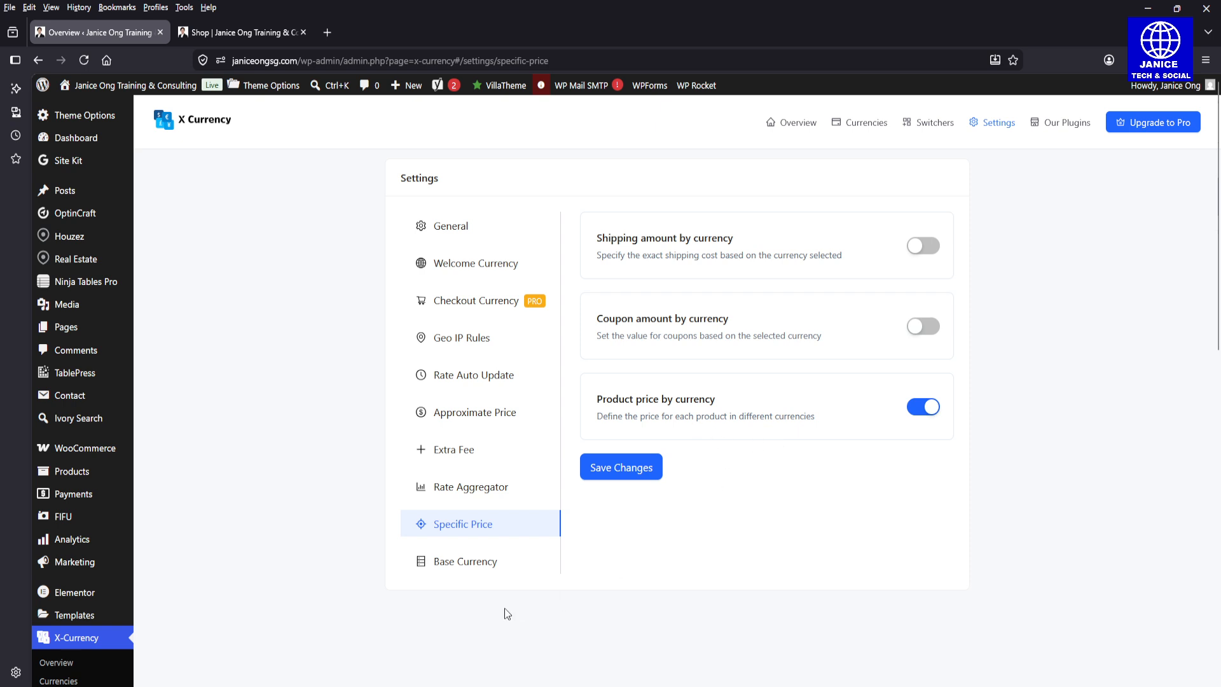
left_click(490, 563)
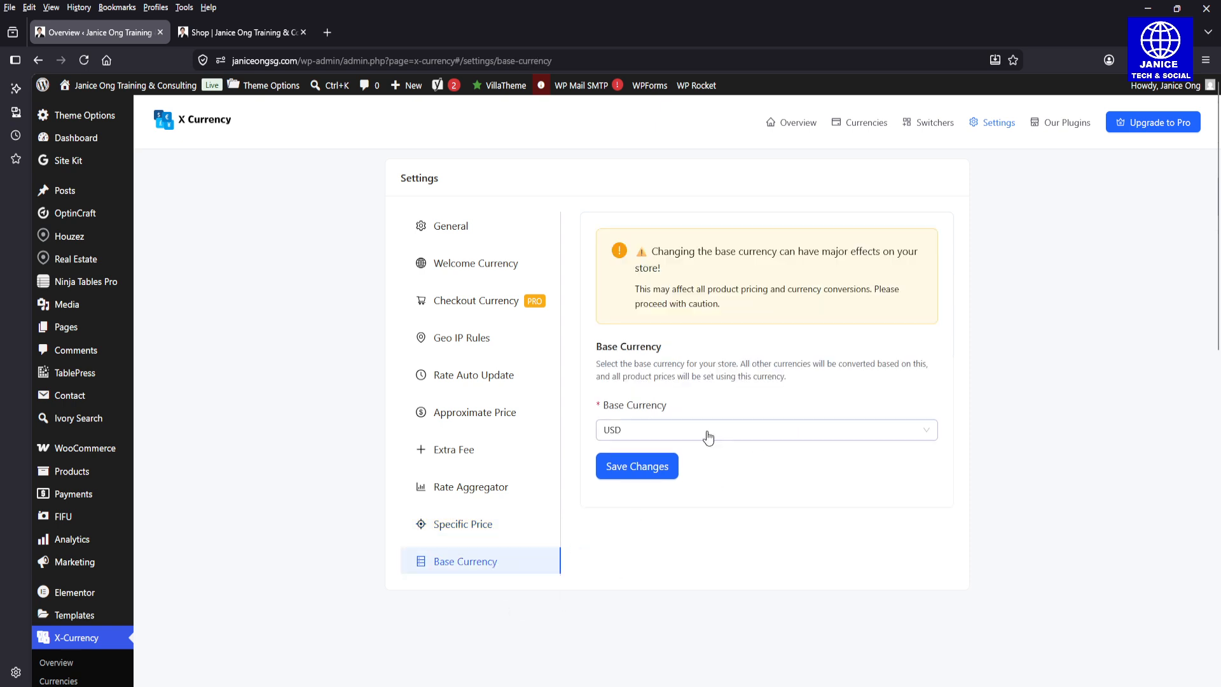
left_click(708, 438)
left_click(643, 478)
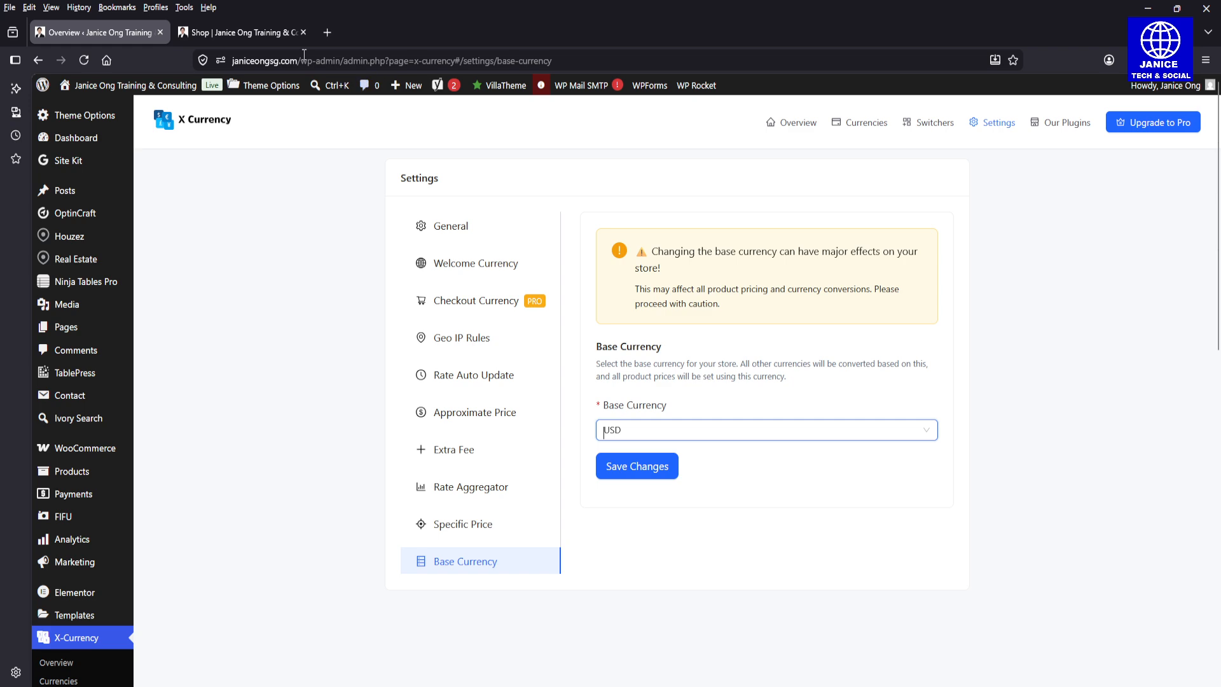
Step: Examine the currency switcher's SGD and USD choices on the Shop page and compare the page with the base currency settings
left_click(265, 31)
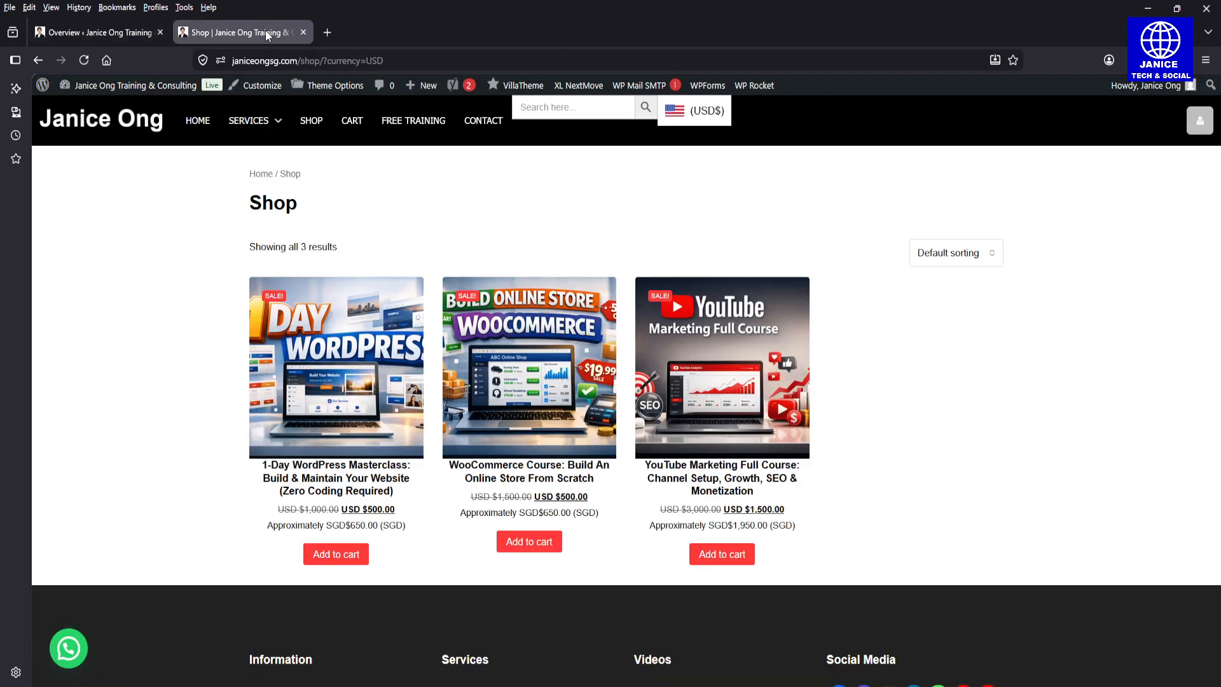
left_click(707, 112)
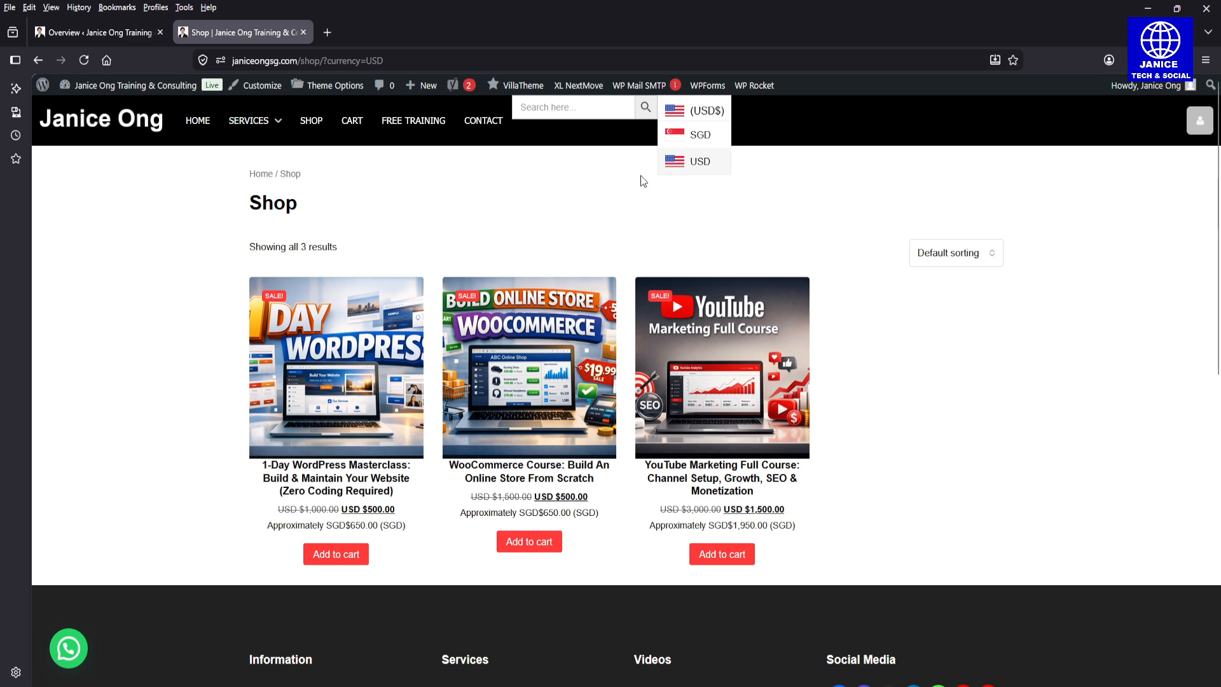
left_click(728, 112)
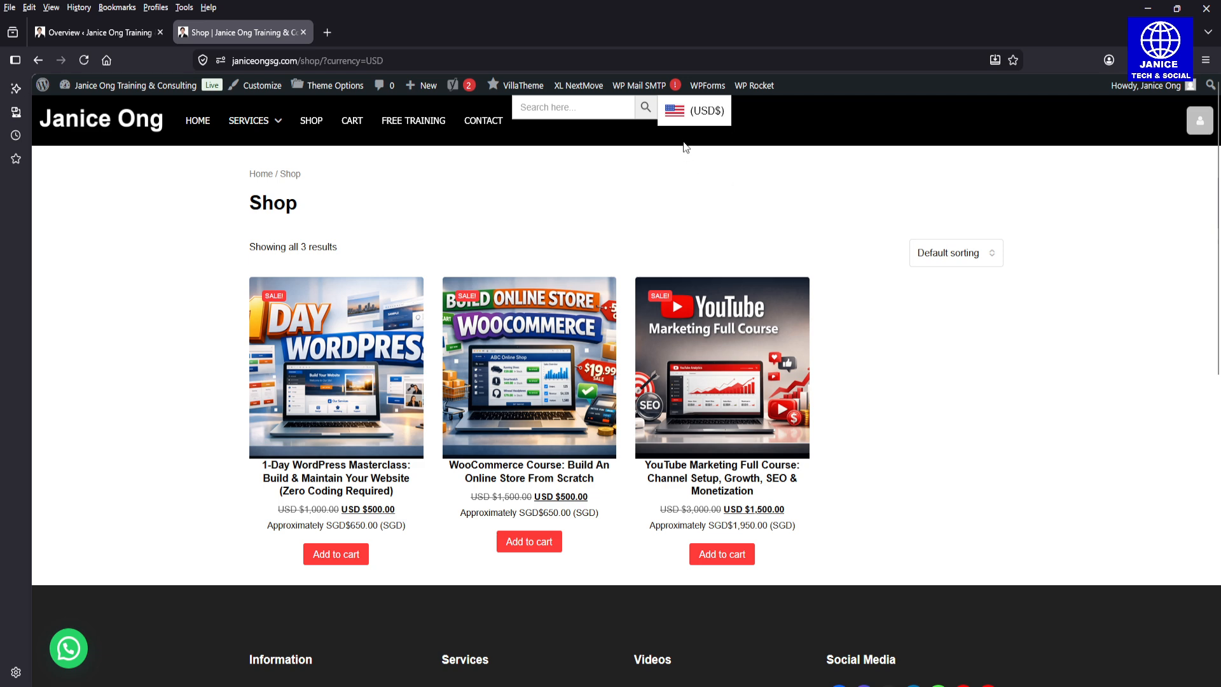
left_click(101, 31)
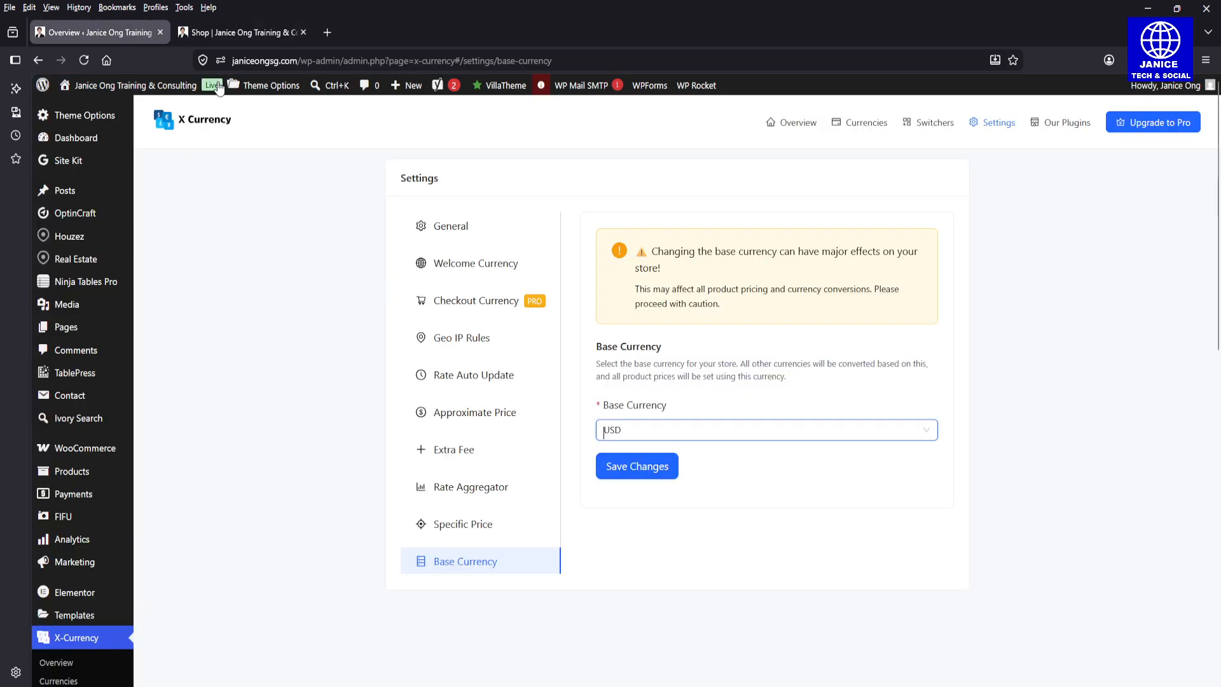
left_click(259, 38)
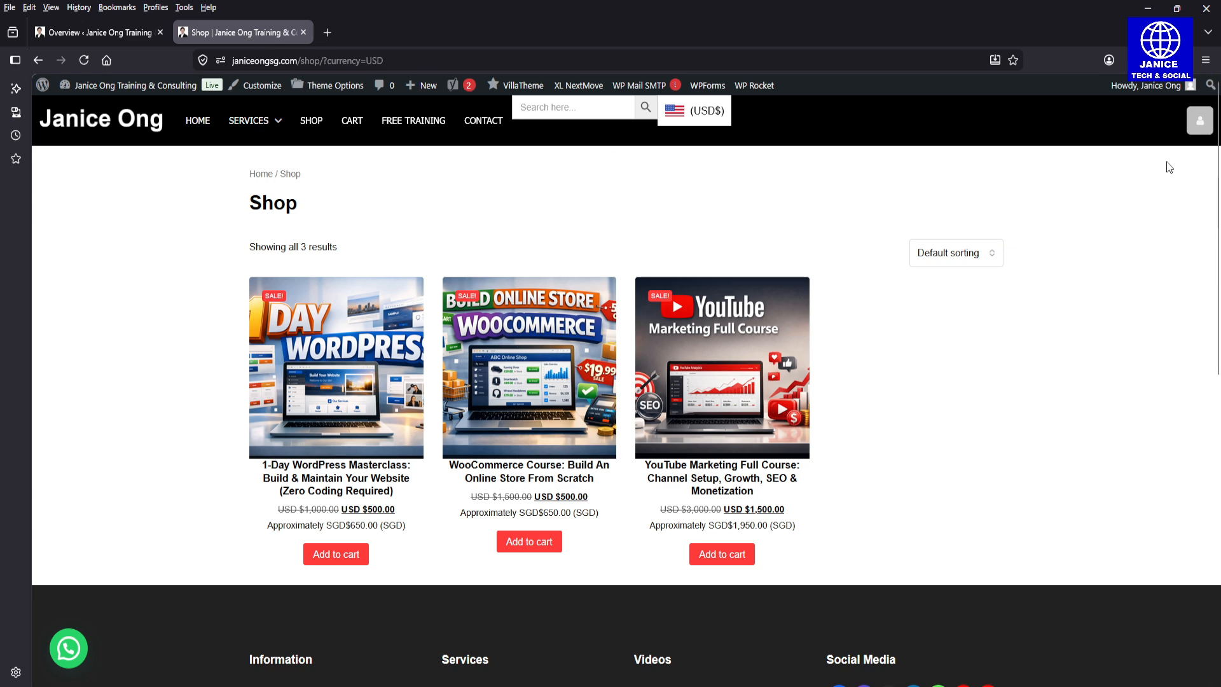